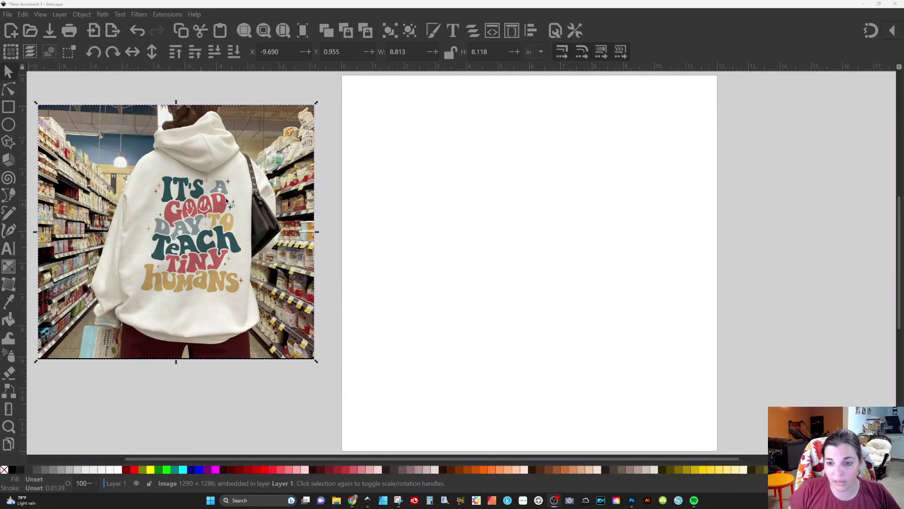
pyautogui.keyDown('ctrl'); pyautogui.scroll(3, 192, 220); pyautogui.keyUp('ctrl')
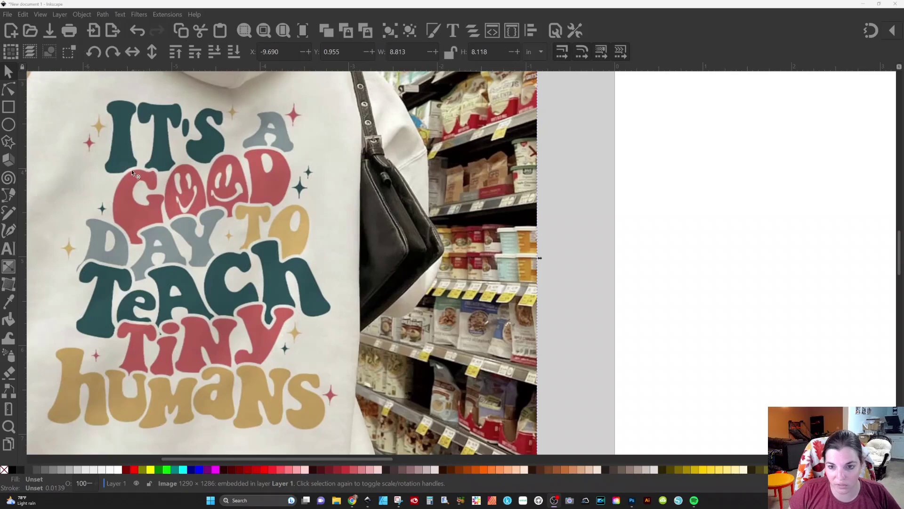
pyautogui.scroll(-2, 347, 285)
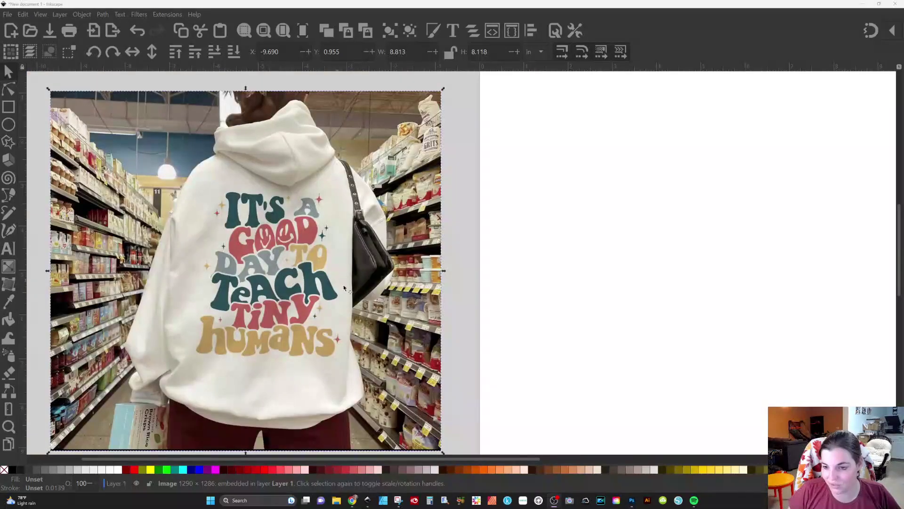
pyautogui.moveTo(429, 457); pyautogui.dragTo(513, 456)
pyautogui.click(453, 231)
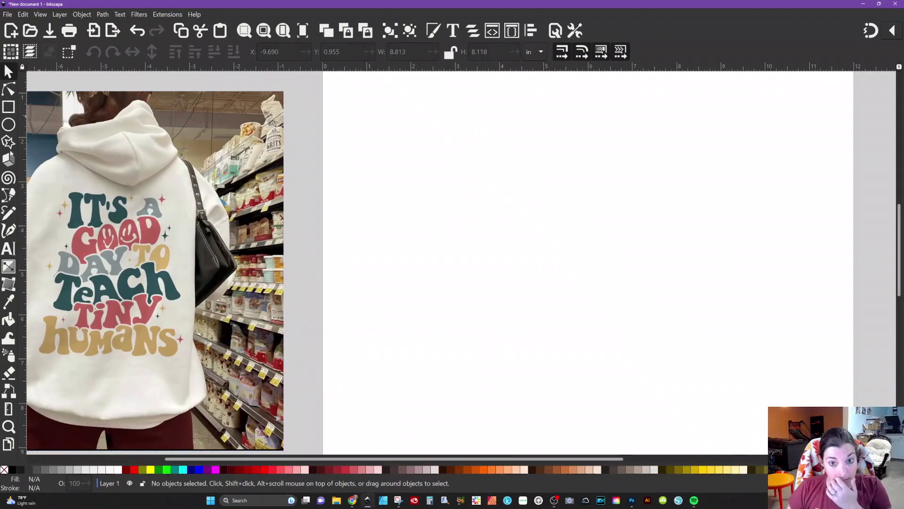
# Switch to the Text tool with the Keep on Truckin font
pyautogui.click(8, 247)
pyautogui.tripleClick(26, 52)
pyautogui.write('keep')
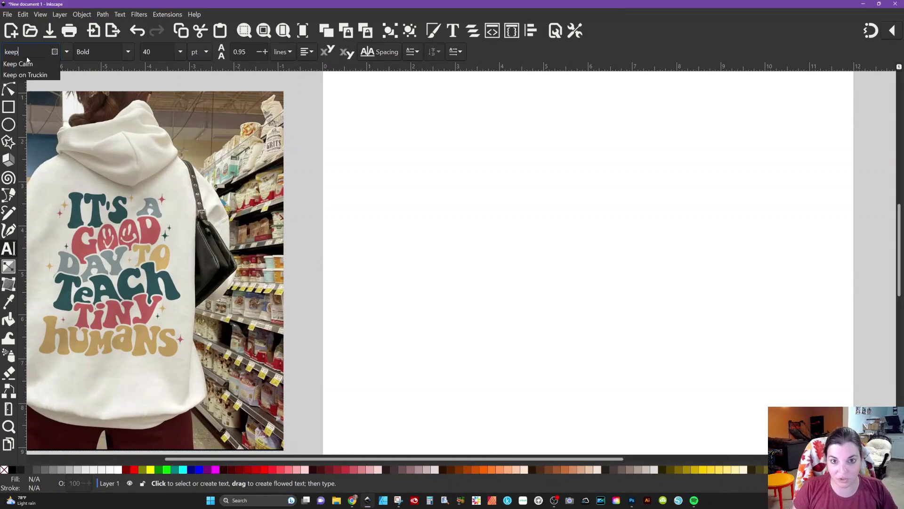
pyautogui.click(29, 75)
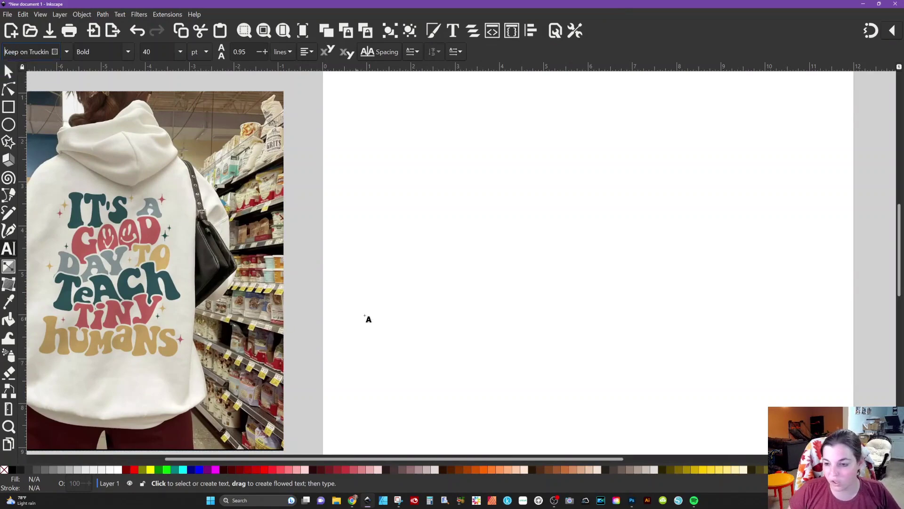
# Place separate text objects reading IT'S, A, GOOD, DAY, TO and TeACh on the page
pyautogui.click(394, 141)
pyautogui.write("IT'S")
pyautogui.click(535, 137)
pyautogui.write('A')
pyautogui.click(395, 231)
pyautogui.write('GOOD')
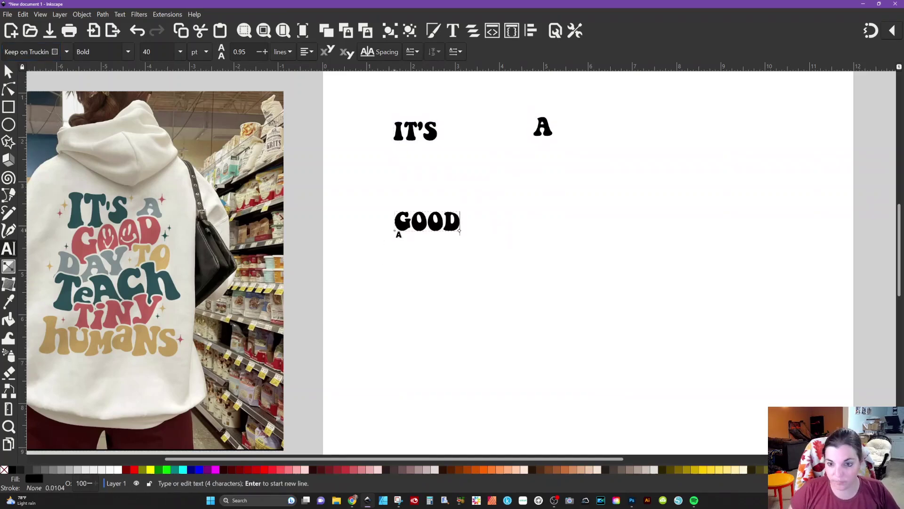
pyautogui.click(377, 276)
pyautogui.write('DAY')
pyautogui.click(525, 267)
pyautogui.write('TO')
pyautogui.click(420, 347)
pyautogui.write('TeACh')
# Finish text editing and select the GOOD text
pyautogui.click(8, 70)
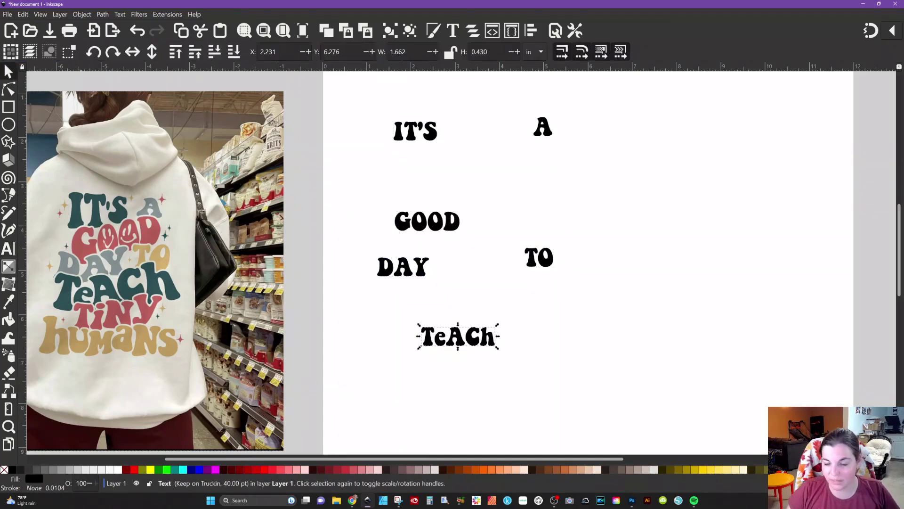
pyautogui.click(432, 225)
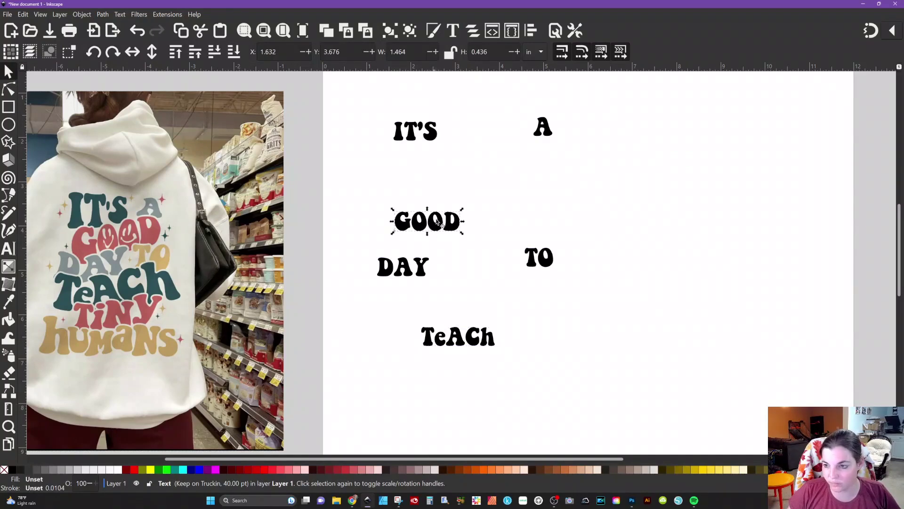
pyautogui.scroll(4, 432, 225)
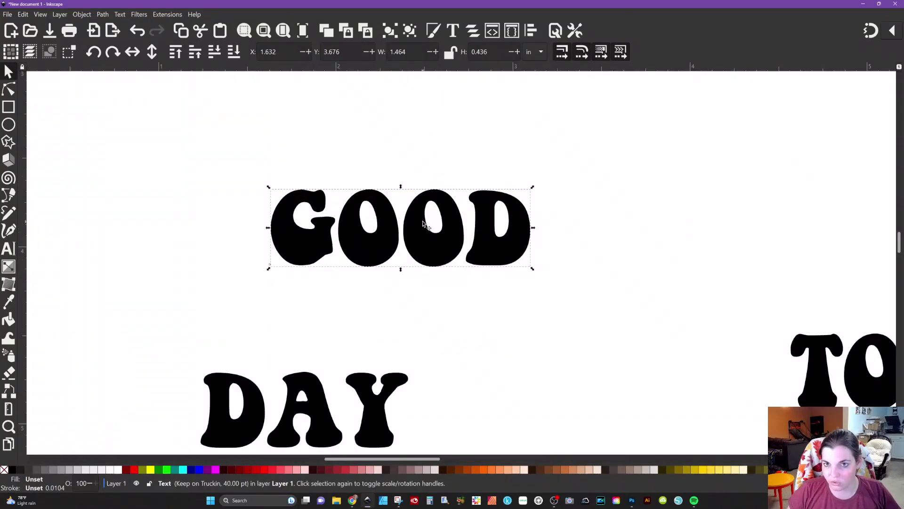
# Convert GOOD to paths, ungroup its letters, and select both O's
pyautogui.click(100, 15)
pyautogui.click(113, 25)
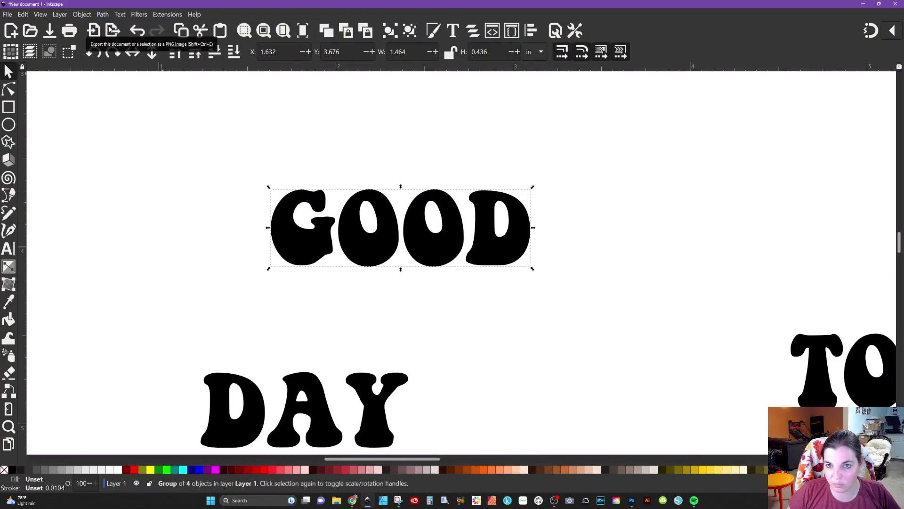
pyautogui.click(80, 16)
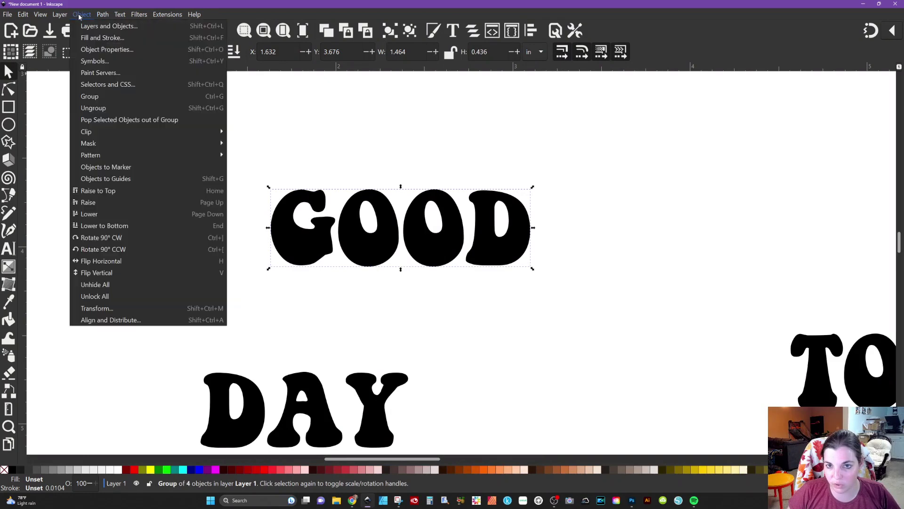
pyautogui.click(107, 110)
pyautogui.click(301, 112)
pyautogui.moveTo(358, 170); pyautogui.dragTo(379, 251)
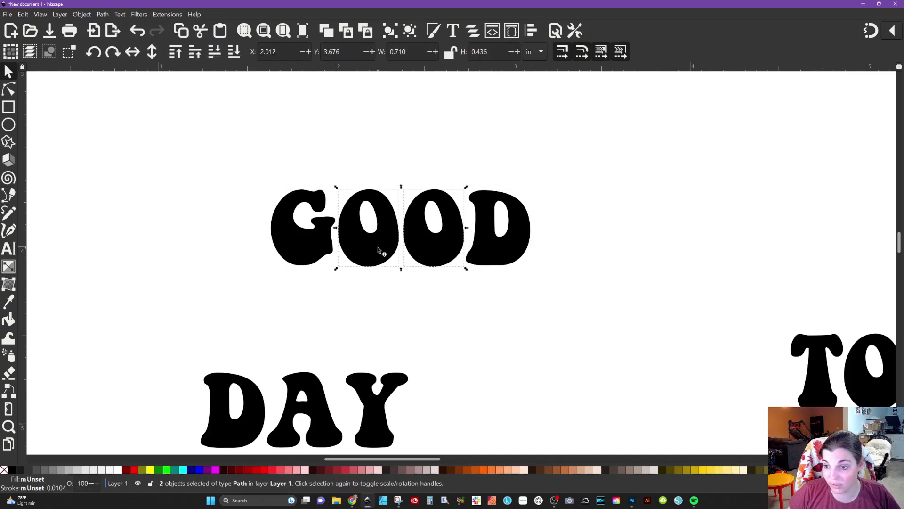
# Break apart the O's and union the first O into one solid shape
pyautogui.click(102, 15)
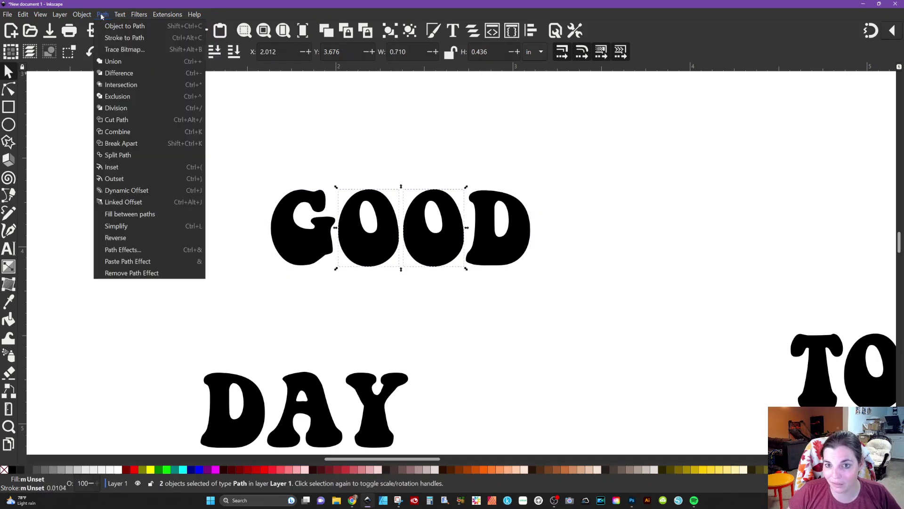
pyautogui.click(121, 143)
pyautogui.moveTo(336, 166); pyautogui.dragTo(414, 289)
pyautogui.click(102, 15)
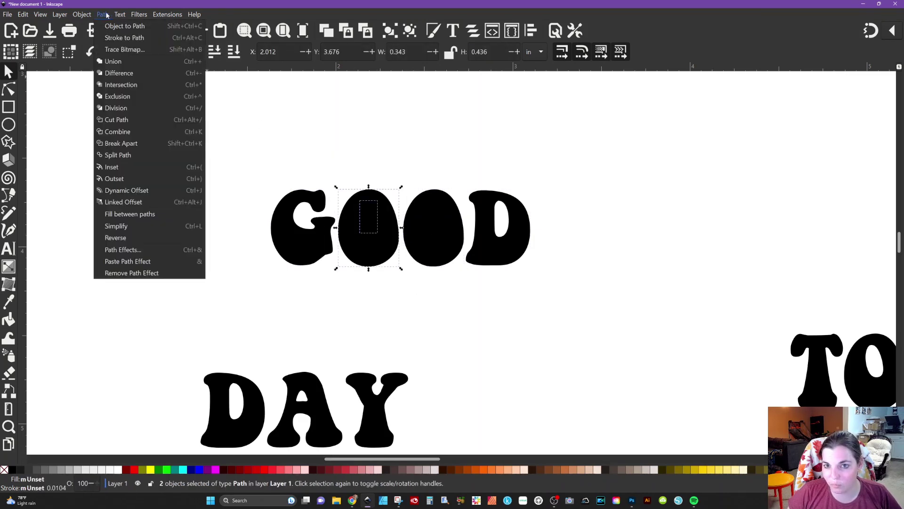
pyautogui.click(116, 61)
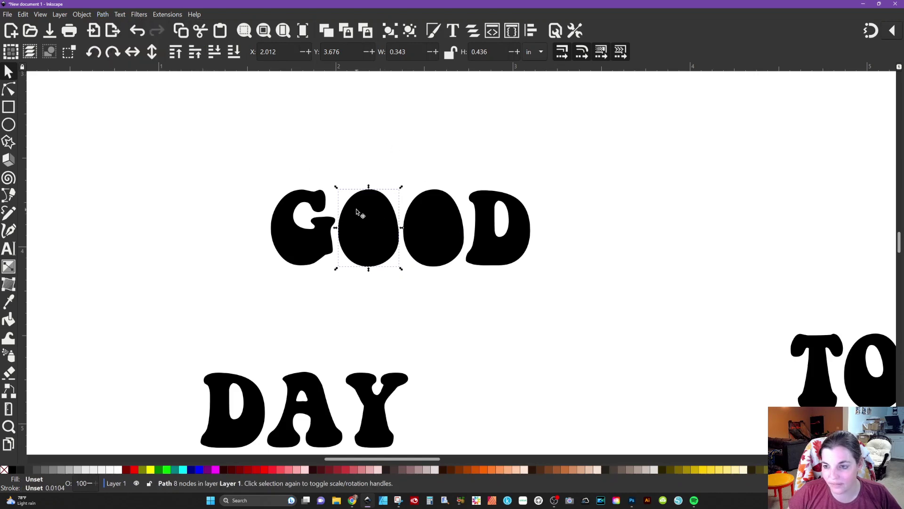
# Union the second O with its inner hole into a solid shape, then select the GOOD group
pyautogui.press('n')
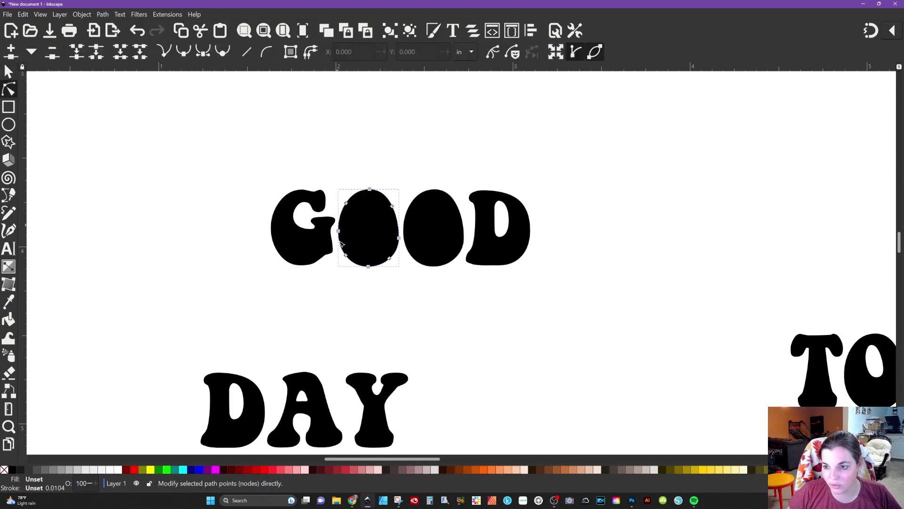
pyautogui.click(401, 177)
pyautogui.moveTo(407, 172); pyautogui.dragTo(476, 279)
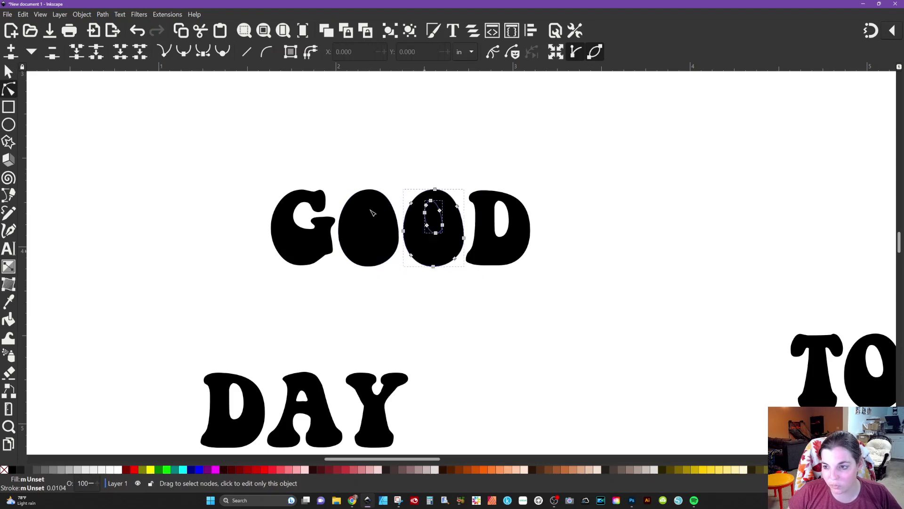
pyautogui.click(103, 14)
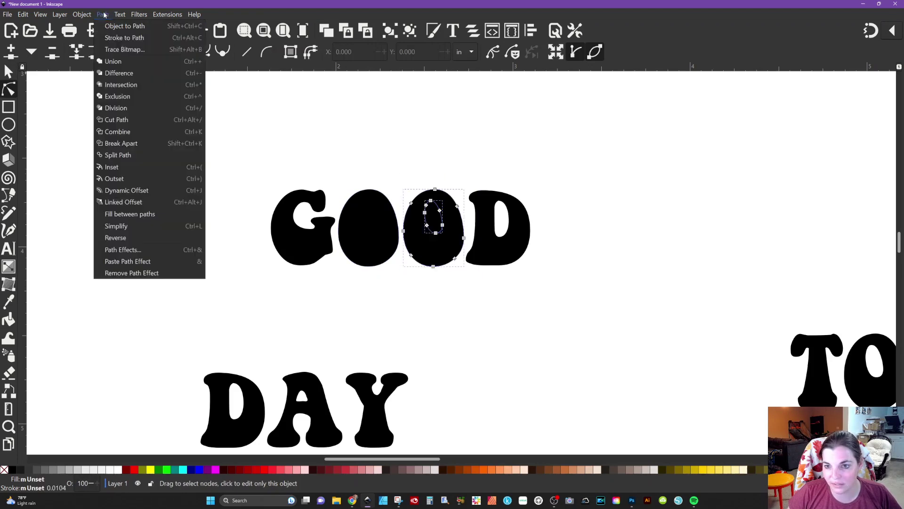
pyautogui.click(112, 62)
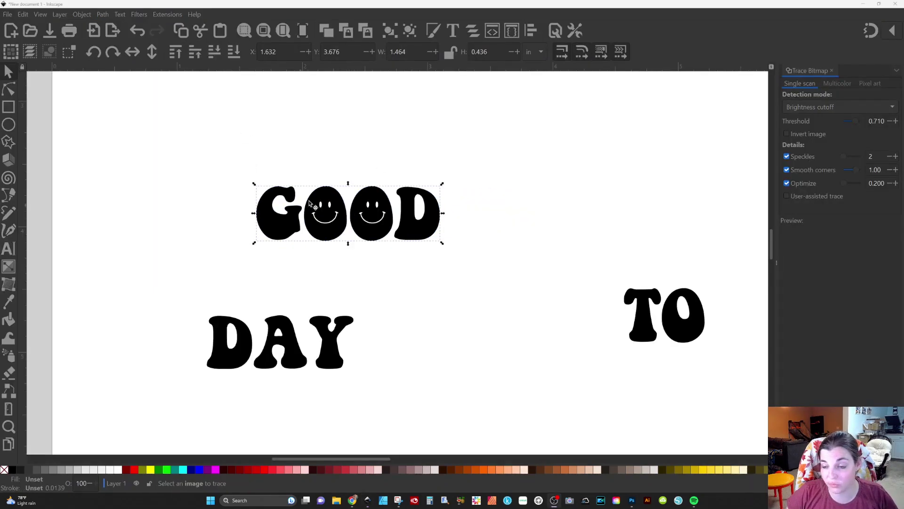
pyautogui.click(354, 229)
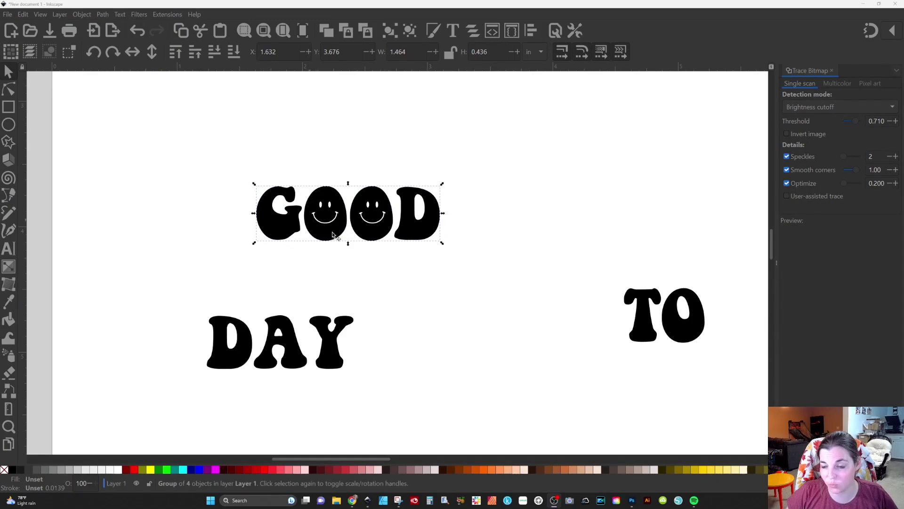
# Ungroup the GOOD letters
pyautogui.click(81, 14)
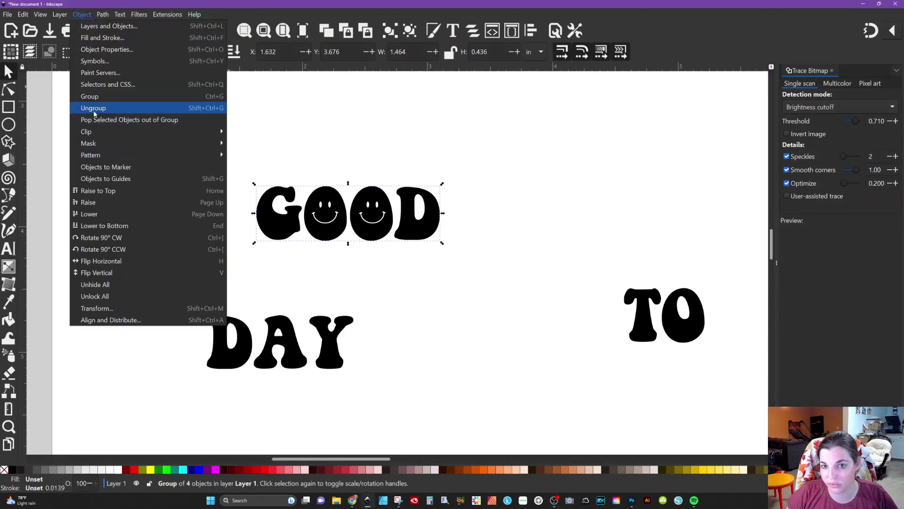
pyautogui.click(93, 109)
pyautogui.keyDown('ctrl'); pyautogui.scroll(-2, 223, 222); pyautogui.keyUp('ctrl')
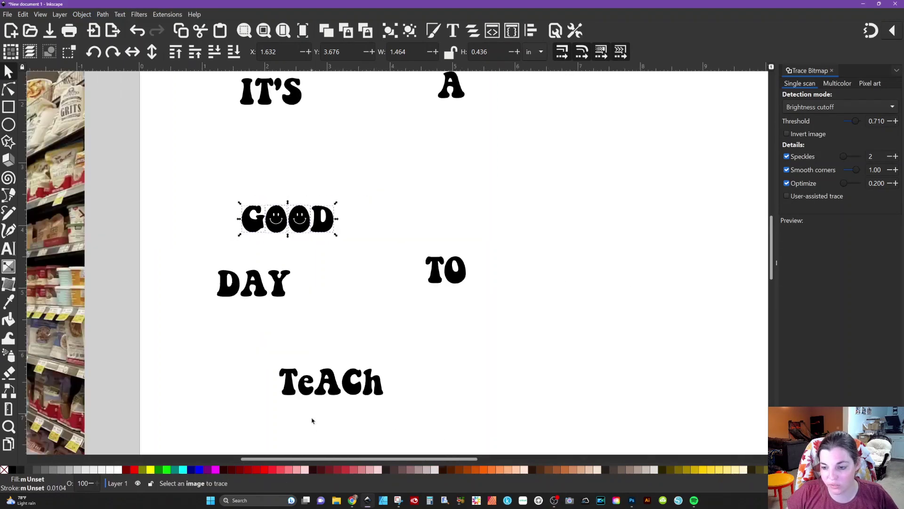
pyautogui.hscroll(-5, 264, 442)
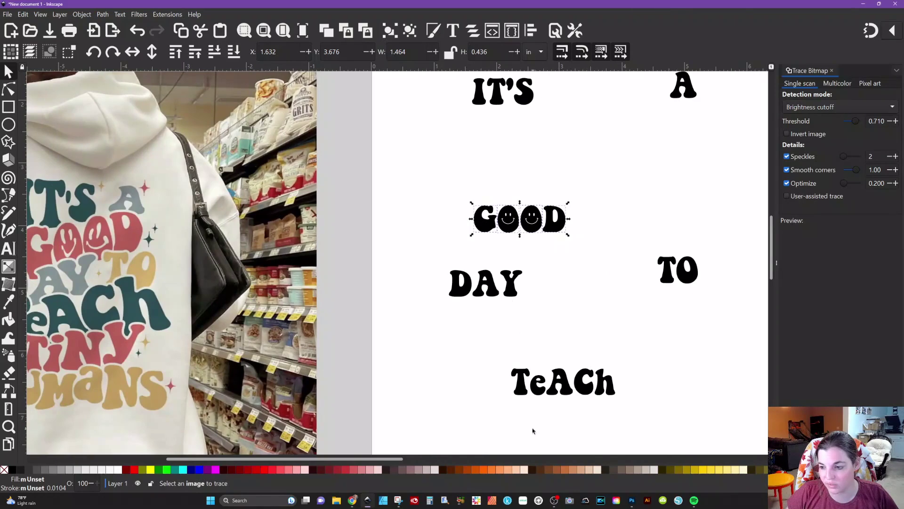
pyautogui.keyDown('ctrl'); pyautogui.scroll(-1, 417, 369); pyautogui.keyUp('ctrl')
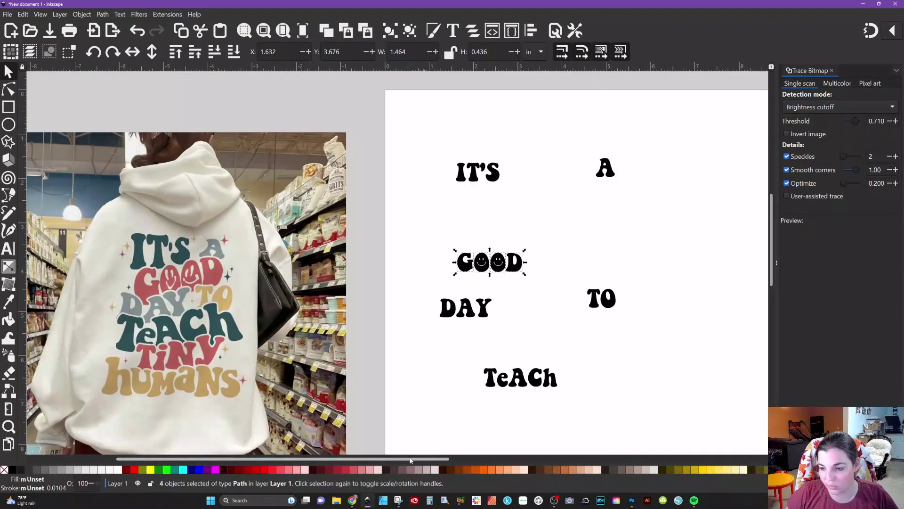
pyautogui.hscroll(3, 413, 458)
pyautogui.hotkey('ctrl', 'shift', 'g')
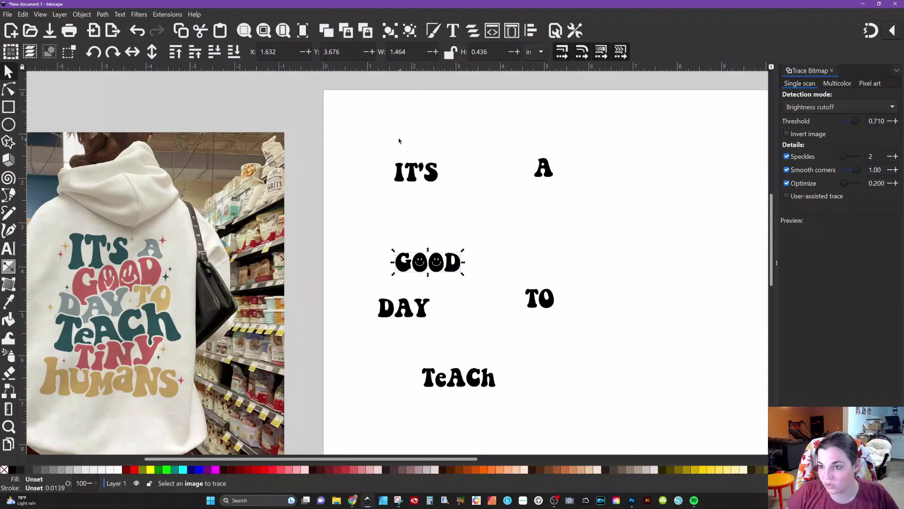
pyautogui.click(353, 130)
# Put IT'S and A on one line with GOOD placed directly beneath them
pyautogui.moveTo(416, 178); pyautogui.dragTo(407, 240)
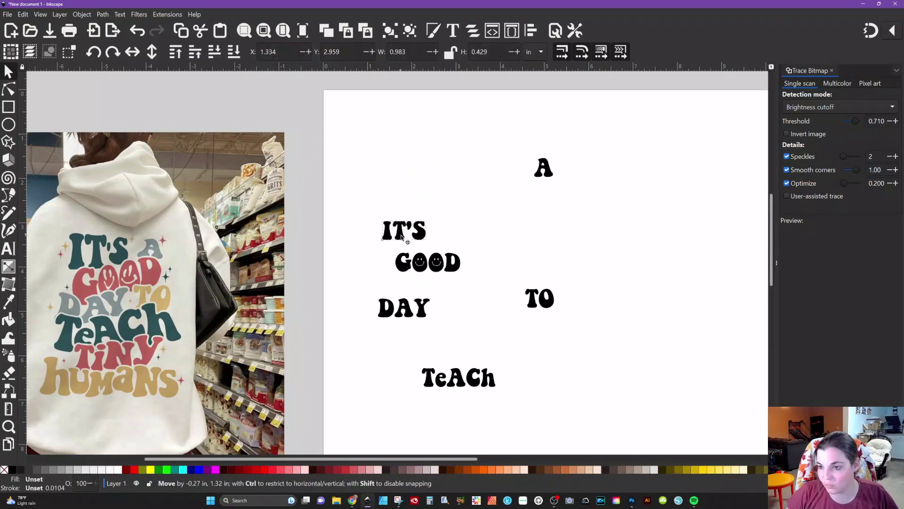
pyautogui.moveTo(550, 175); pyautogui.dragTo(452, 243)
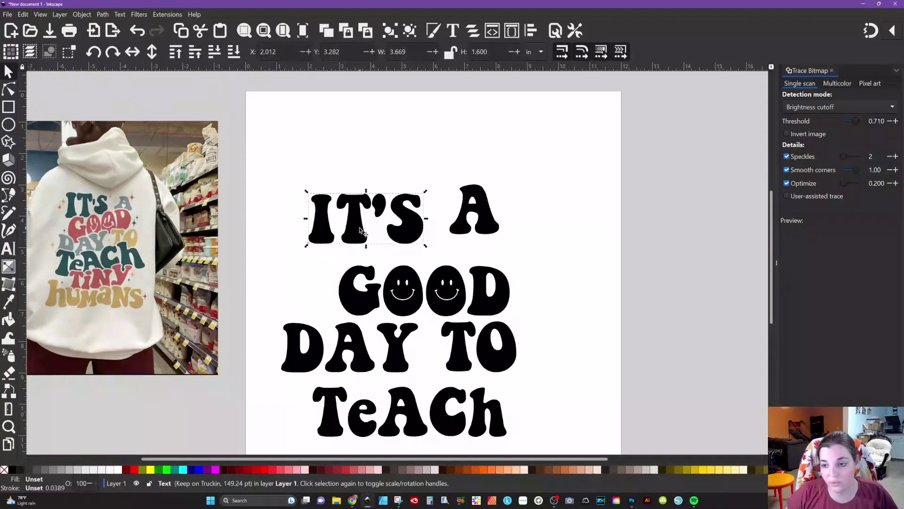
pyautogui.moveTo(358, 154); pyautogui.dragTo(357, 172)
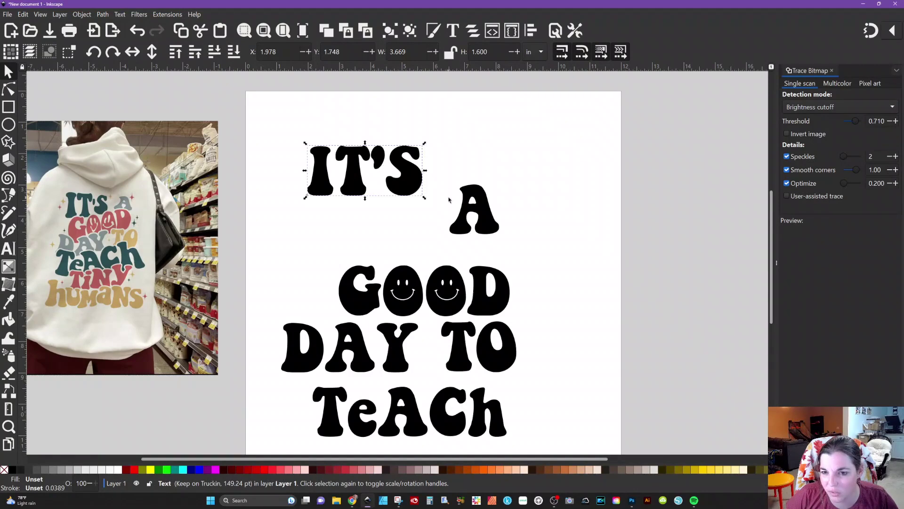
pyautogui.click(469, 204)
pyautogui.moveTo(467, 203); pyautogui.dragTo(455, 168)
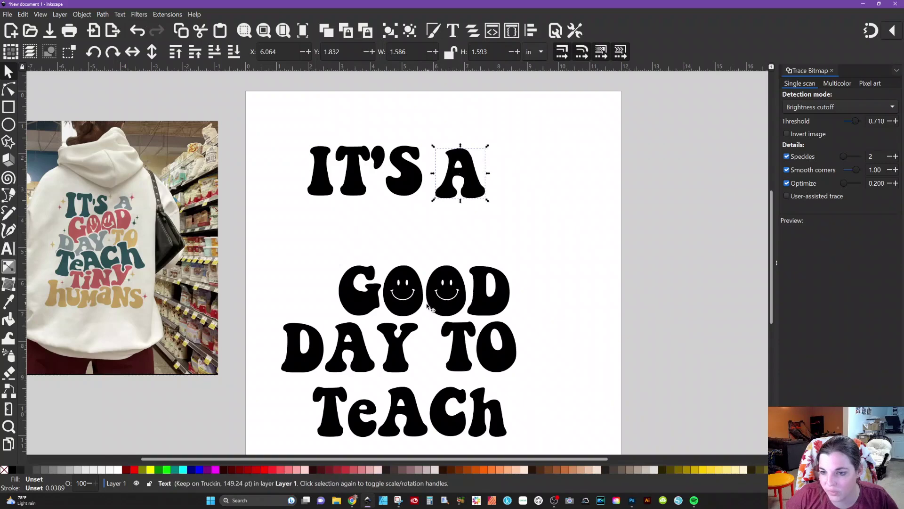
pyautogui.click(400, 297)
pyautogui.moveTo(400, 296); pyautogui.dragTo(375, 217)
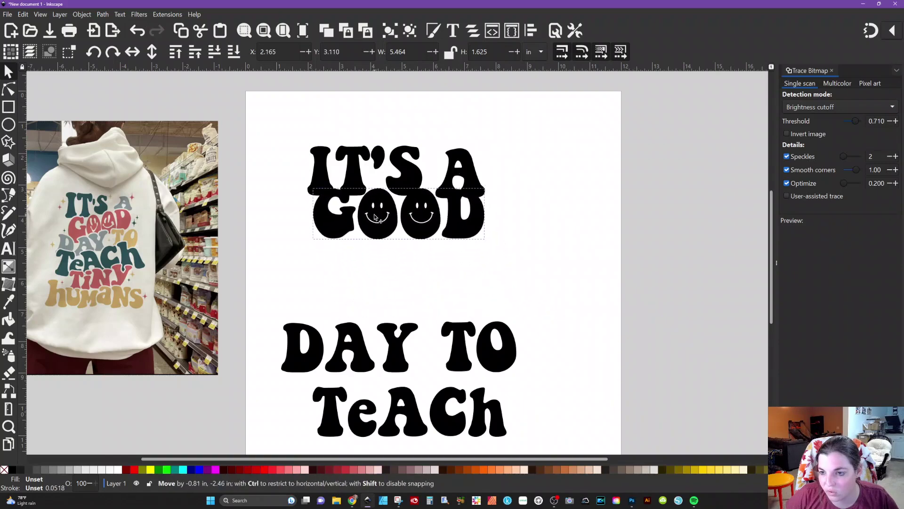
# Colour GOOD red and move DAY and TO up under it
pyautogui.click(134, 469)
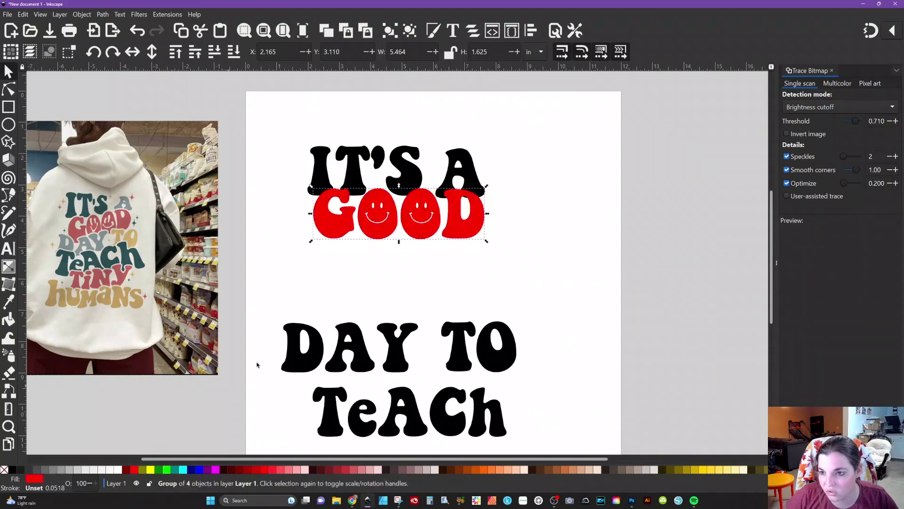
pyautogui.click(307, 293)
pyautogui.moveTo(360, 347); pyautogui.dragTo(358, 261)
pyautogui.moveTo(475, 349); pyautogui.dragTo(465, 258)
# Move TeACh under DAY TO, enlarge it to about 7.4 inches wide, and paste the red style onto it
pyautogui.moveTo(395, 415); pyautogui.dragTo(371, 303)
pyautogui.moveTo(484, 326); pyautogui.dragTo(514, 334)
pyautogui.hotkey('ctrl', 'shift', 'v')
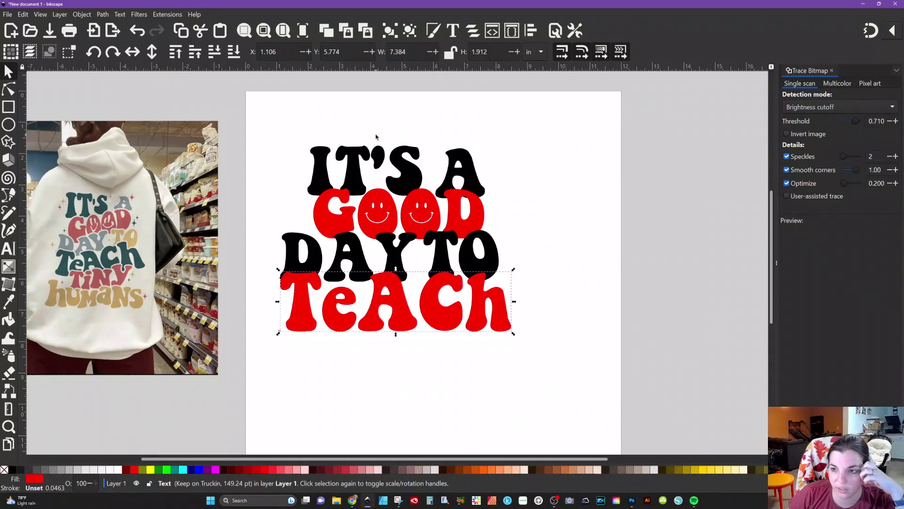
# Convert IT'S, A, TO, TeACh and DAY from text to paths
pyautogui.click(461, 162)
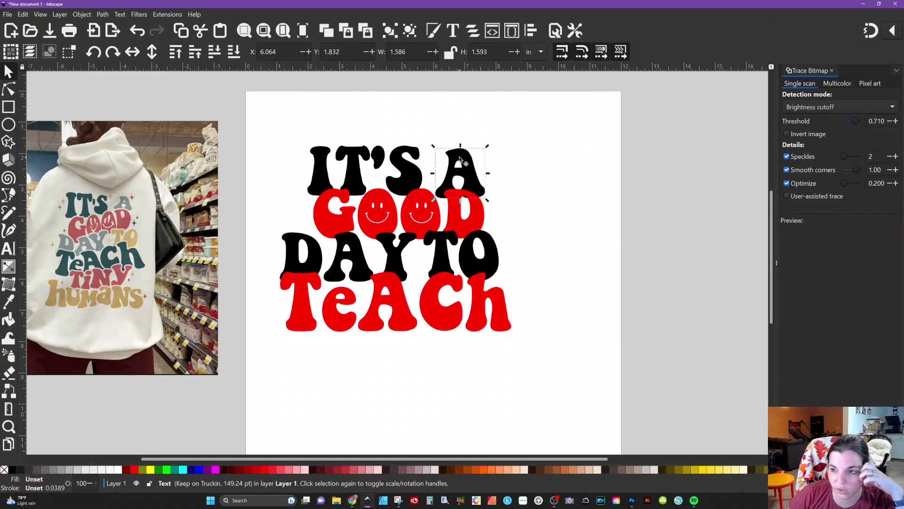
pyautogui.click(356, 134)
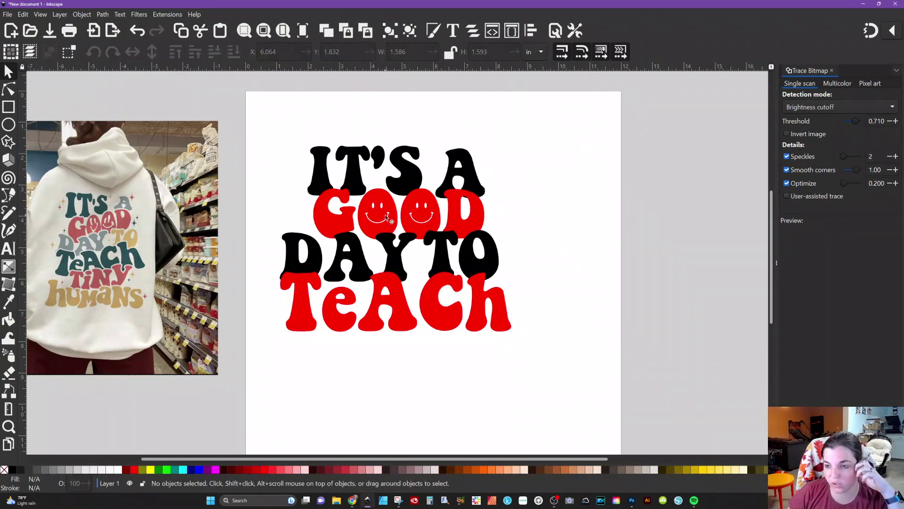
pyautogui.click(358, 175)
pyautogui.keyDown('shift'); pyautogui.click(460, 163); pyautogui.keyUp('shift')
pyautogui.keyDown('shift'); pyautogui.click(442, 265); pyautogui.keyUp('shift')
pyautogui.keyDown('shift'); pyautogui.click(444, 294); pyautogui.keyUp('shift')
pyautogui.keyDown('shift'); pyautogui.click(380, 253); pyautogui.keyUp('shift')
pyautogui.click(109, 15)
pyautogui.click(120, 25)
# Ungroup the IT'S letters and union them into a single shape
pyautogui.click(284, 118)
pyautogui.click(361, 171)
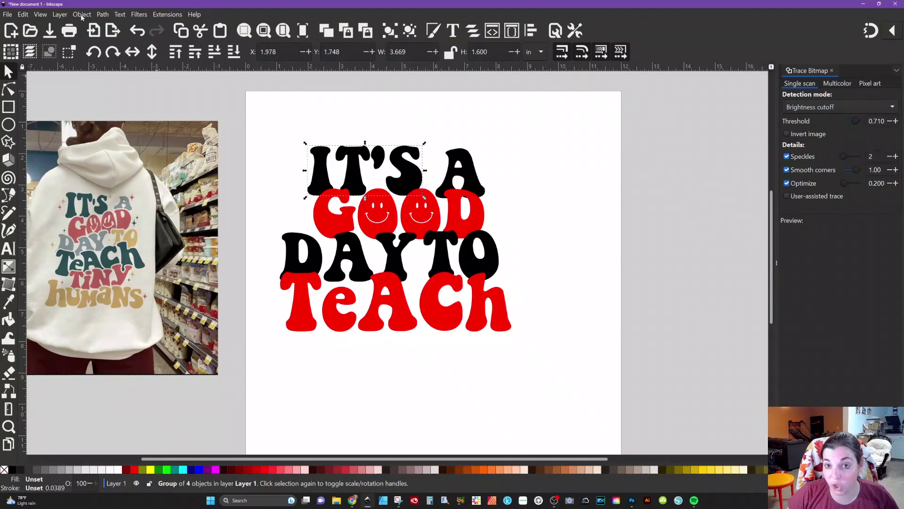
pyautogui.click(101, 15)
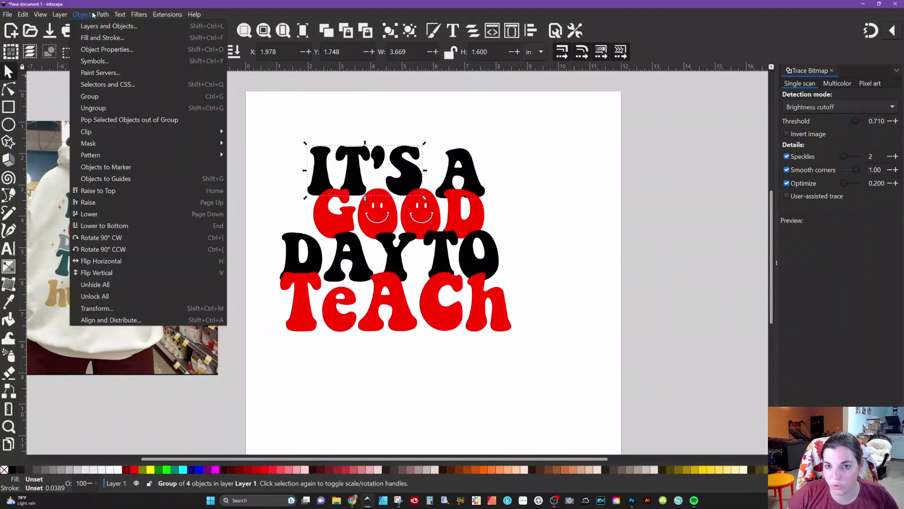
pyautogui.click(117, 108)
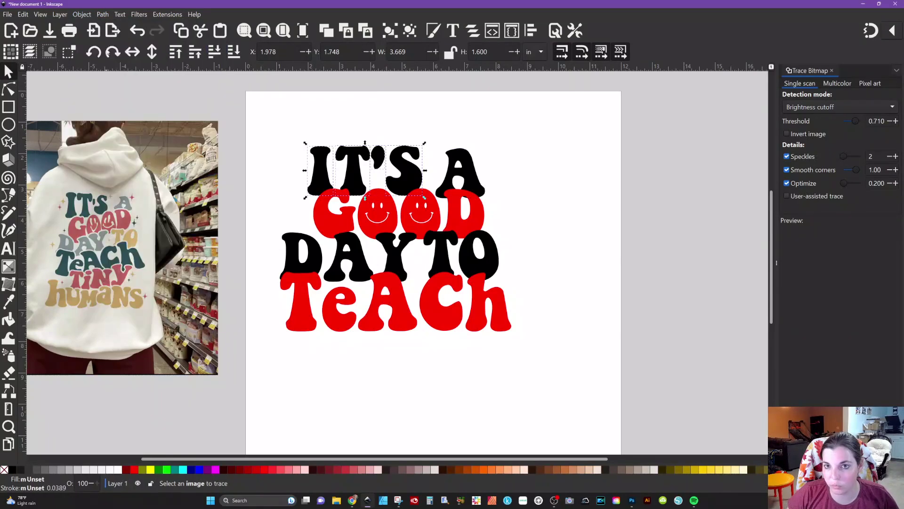
pyautogui.click(103, 14)
pyautogui.click(118, 64)
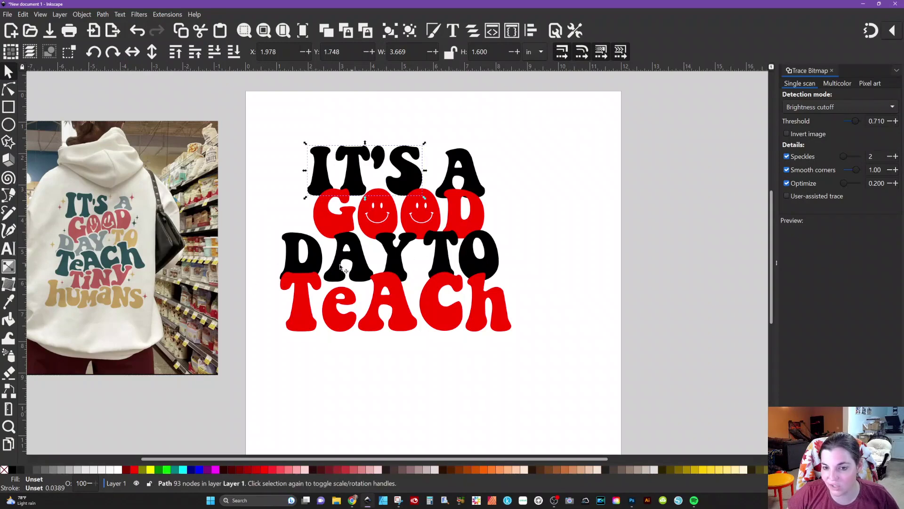
# Ungroup the DAY letters and union them into a single shape
pyautogui.click(460, 175)
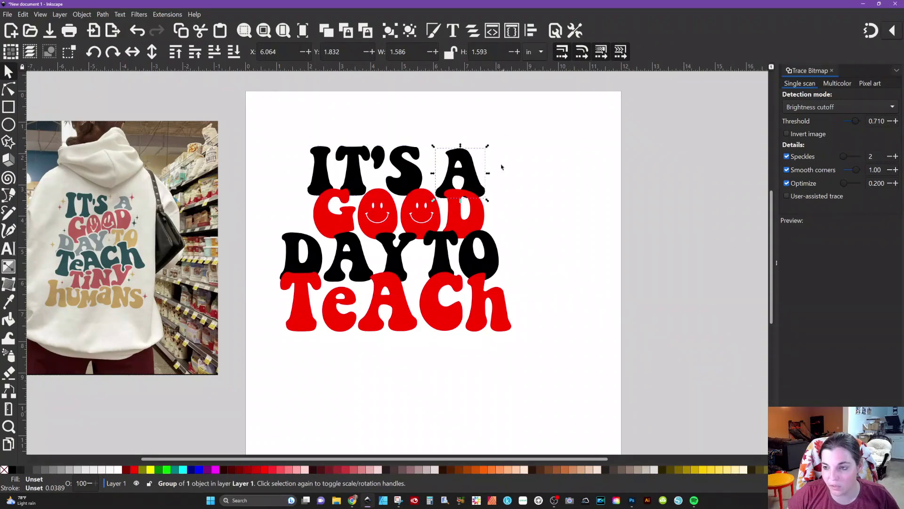
pyautogui.click(404, 256)
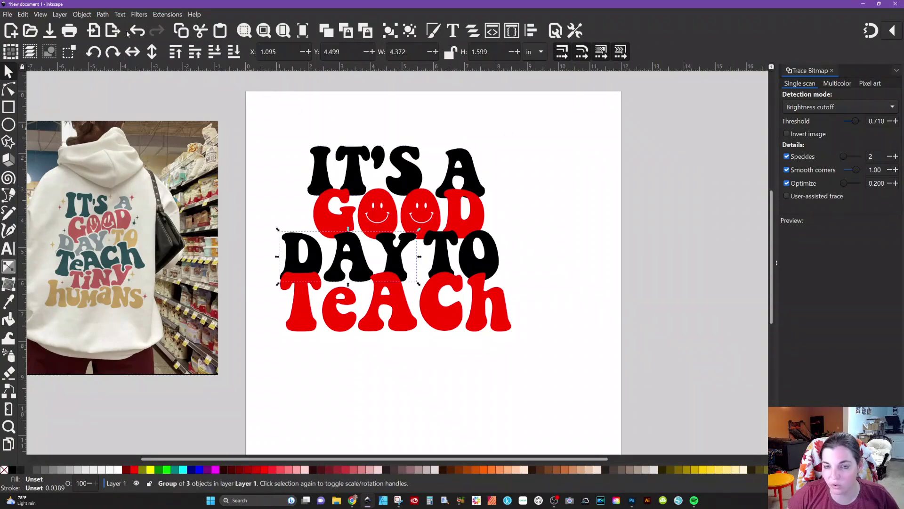
pyautogui.click(81, 15)
pyautogui.click(94, 108)
pyautogui.click(103, 15)
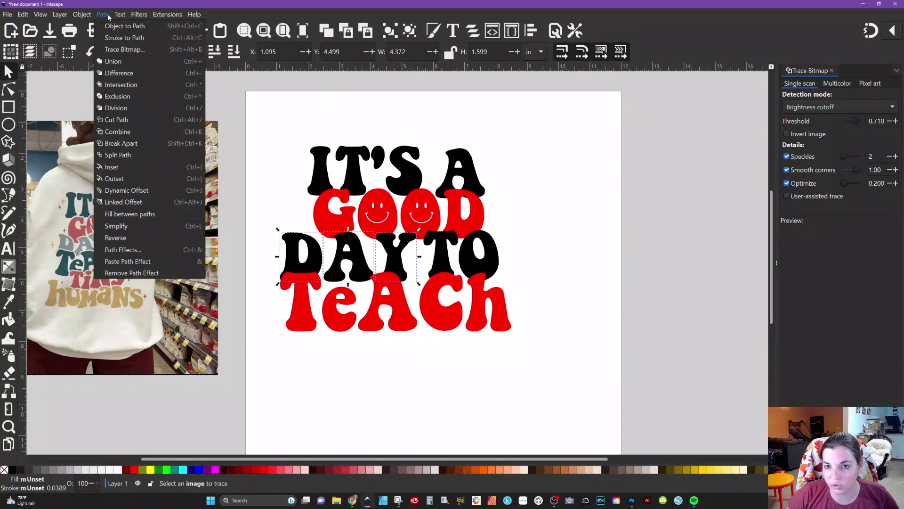
pyautogui.click(121, 66)
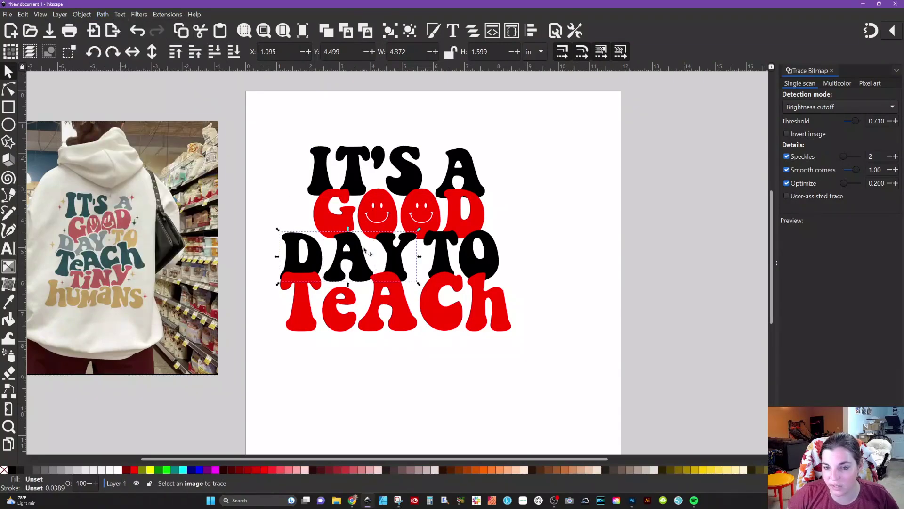
# Ungroup the GOOD letters, leaving TO unchanged
pyautogui.click(383, 203)
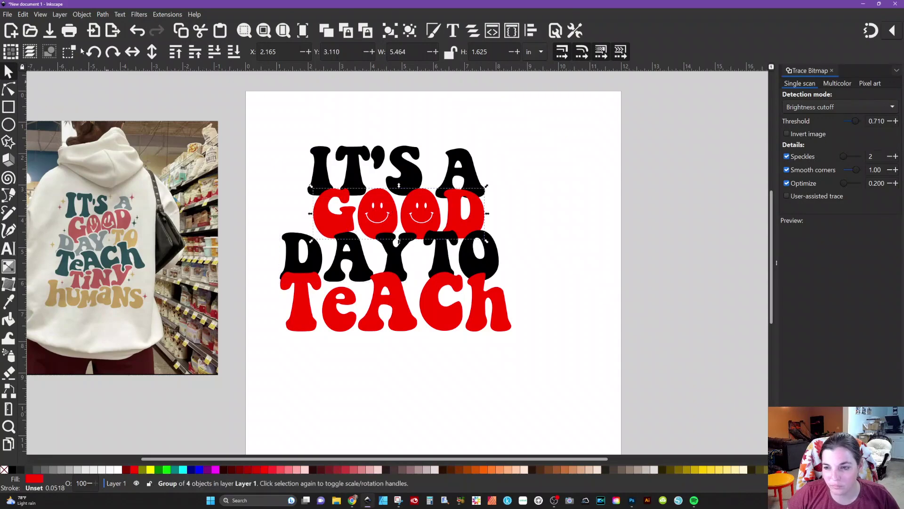
pyautogui.click(81, 15)
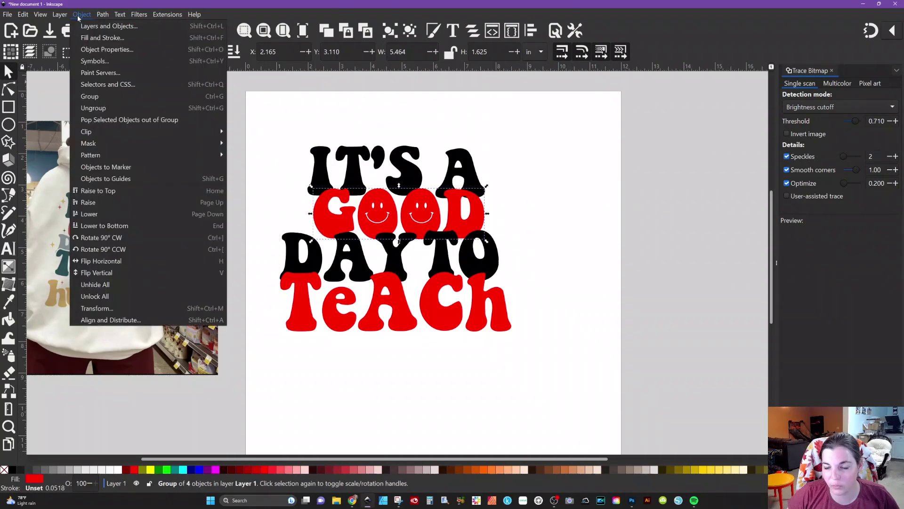
pyautogui.click(96, 108)
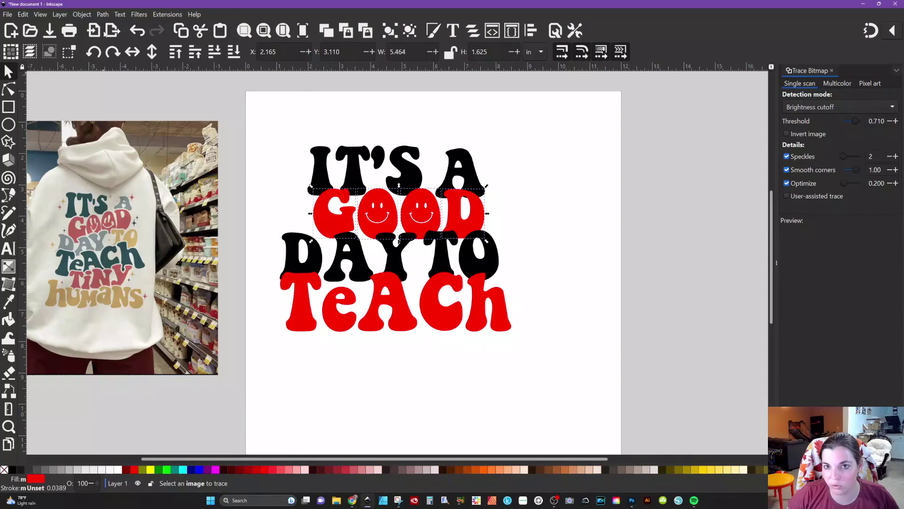
pyautogui.click(102, 14)
pyautogui.click(438, 275)
pyautogui.click(436, 262)
pyautogui.click(81, 15)
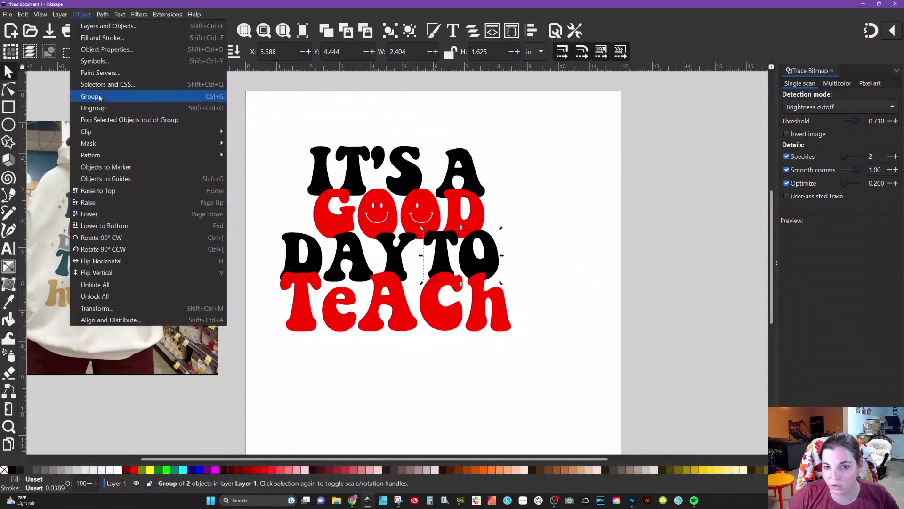
pyautogui.click(82, 16)
pyautogui.click(100, 14)
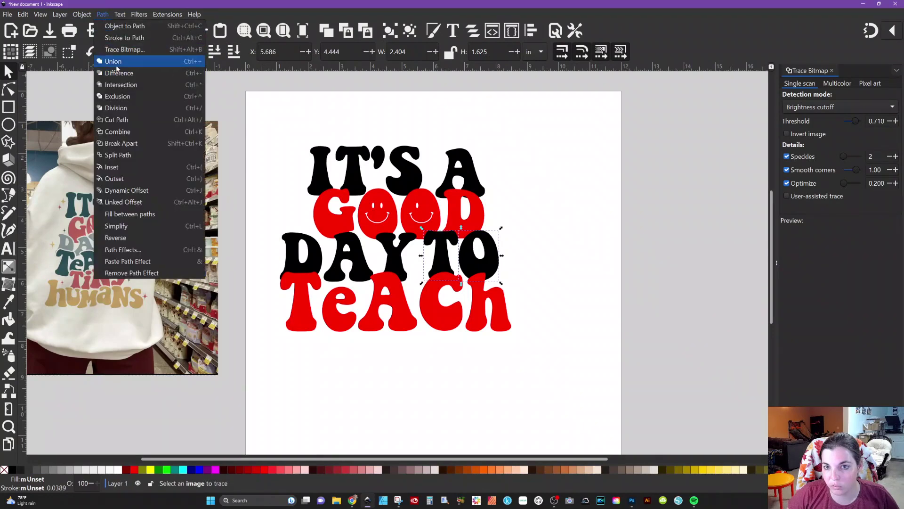
pyautogui.click(359, 301)
# Ungroup the red TeACh letters and union them into a single shape
pyautogui.click(396, 297)
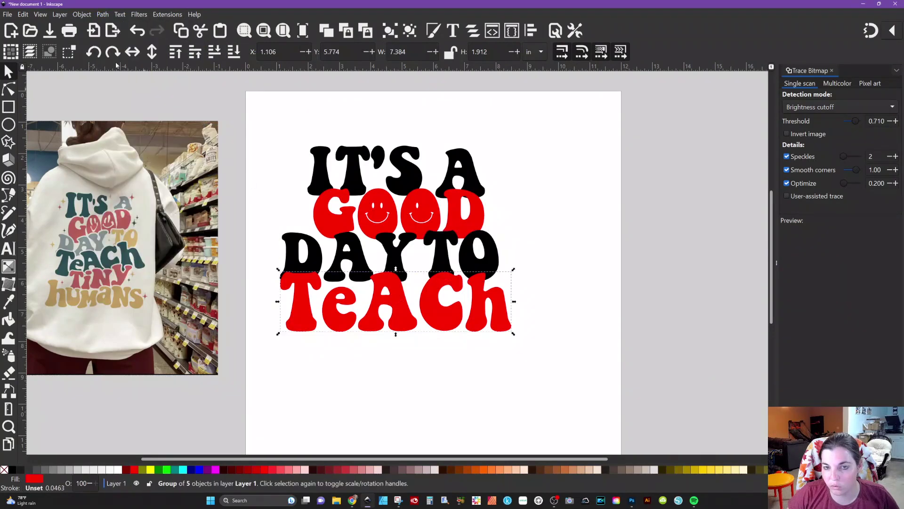
pyautogui.click(81, 15)
pyautogui.click(98, 108)
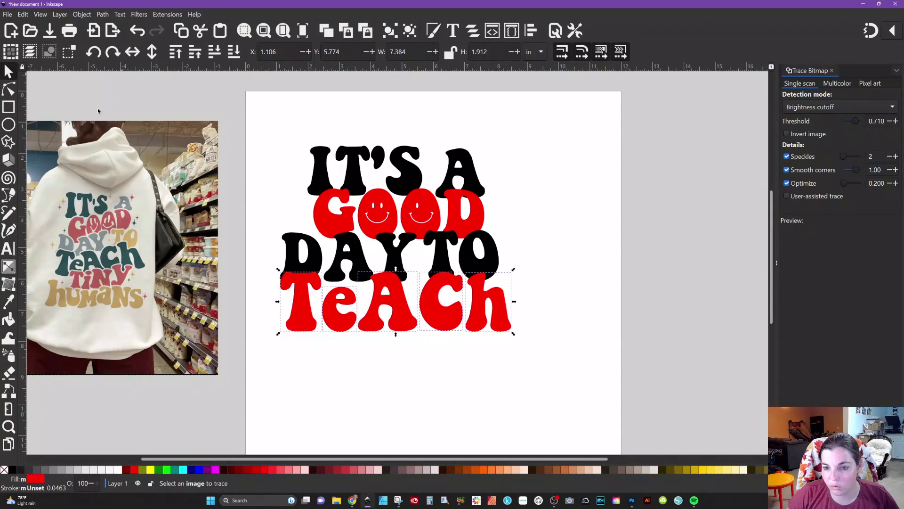
pyautogui.click(103, 15)
pyautogui.click(113, 62)
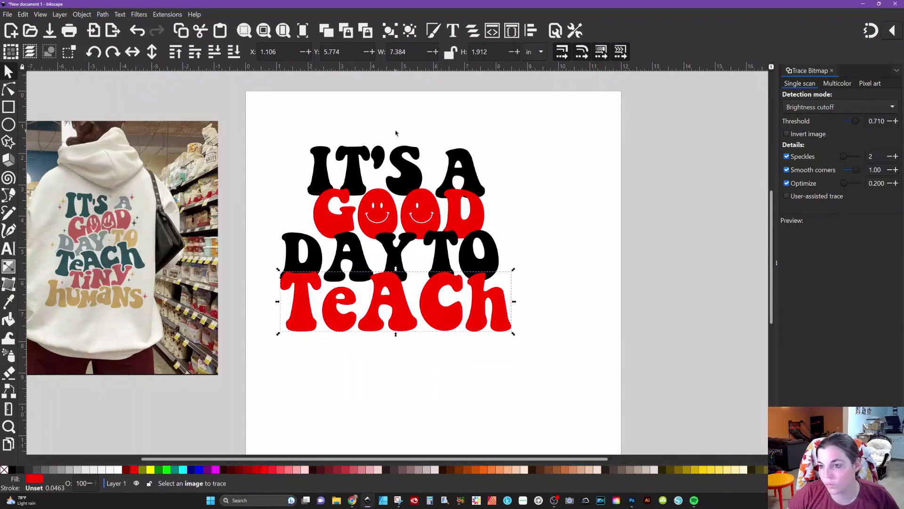
pyautogui.press('Escape')
pyautogui.click(460, 171)
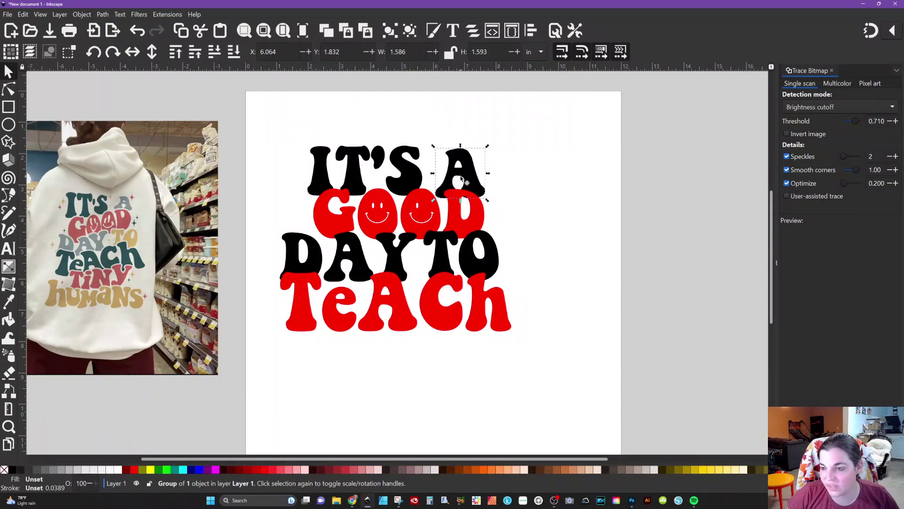
# Add the Lattice Deformation 2 path effect to the black A, found by searching 'latt'
pyautogui.click(102, 14)
pyautogui.click(132, 254)
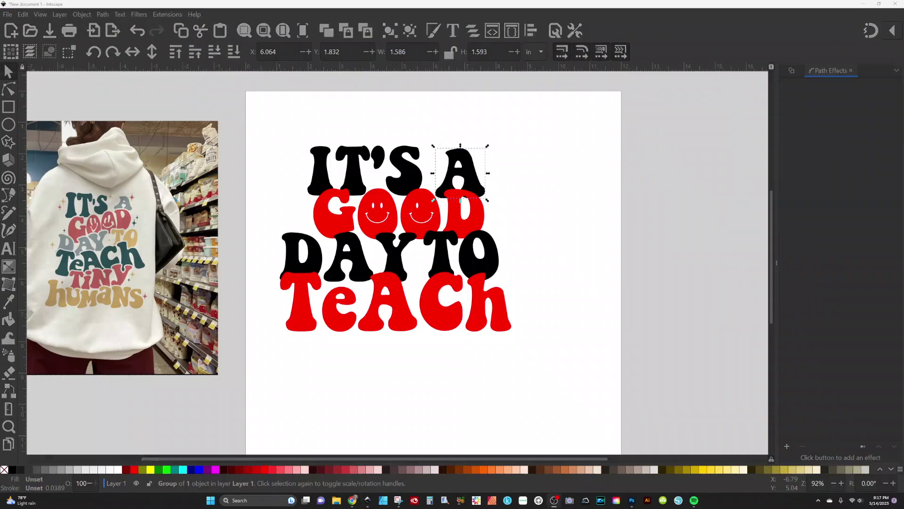
pyautogui.click(786, 391)
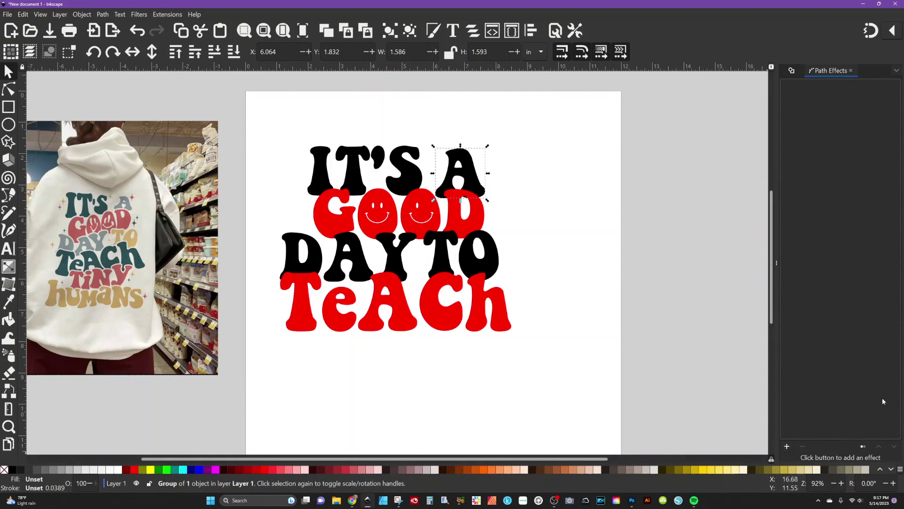
pyautogui.click(787, 447)
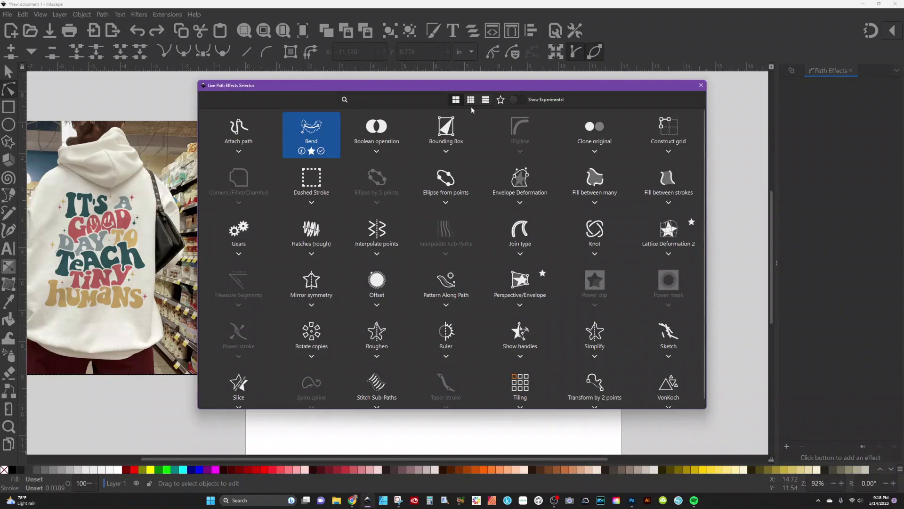
pyautogui.click(500, 100)
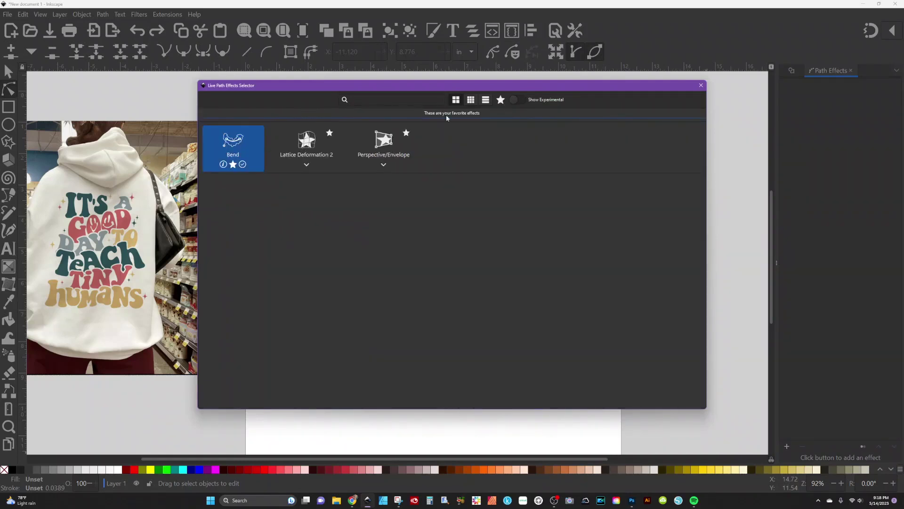
pyautogui.click(502, 100)
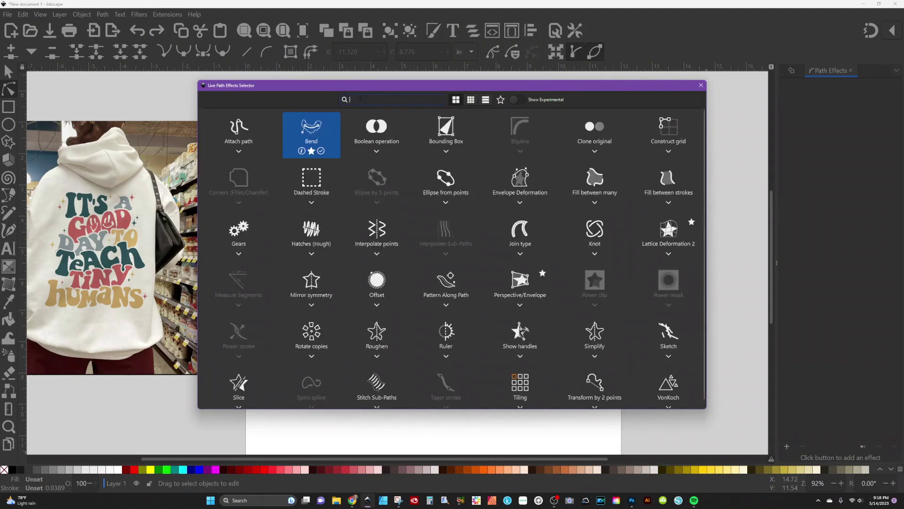
pyautogui.write('latt')
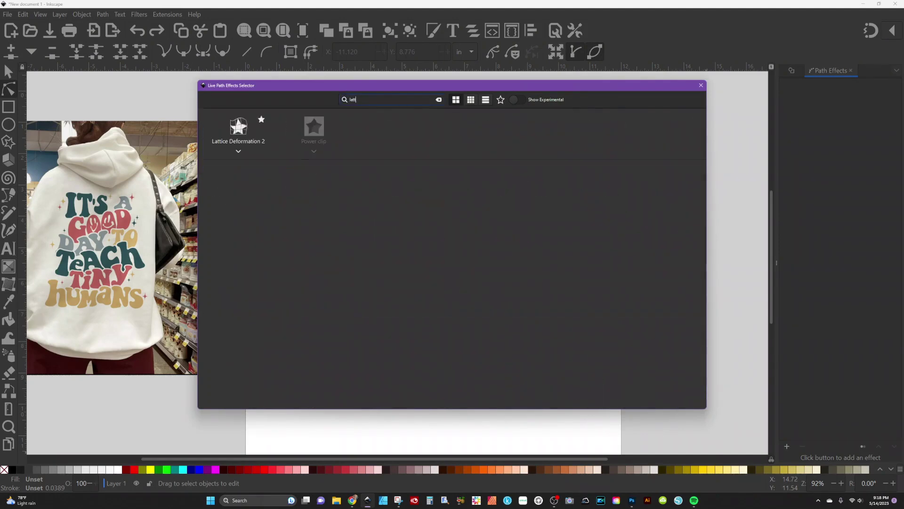
pyautogui.click(239, 127)
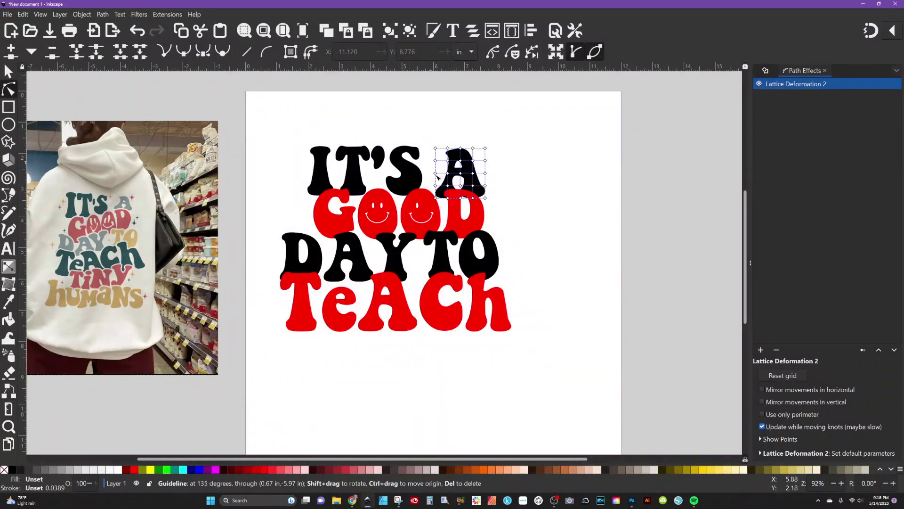
# Expand, then collapse, the Lattice Deformation 2 control-point and default-parameter lists
pyautogui.keyDown('ctrl'); pyautogui.scroll(1, 470, 193); pyautogui.keyUp('ctrl')
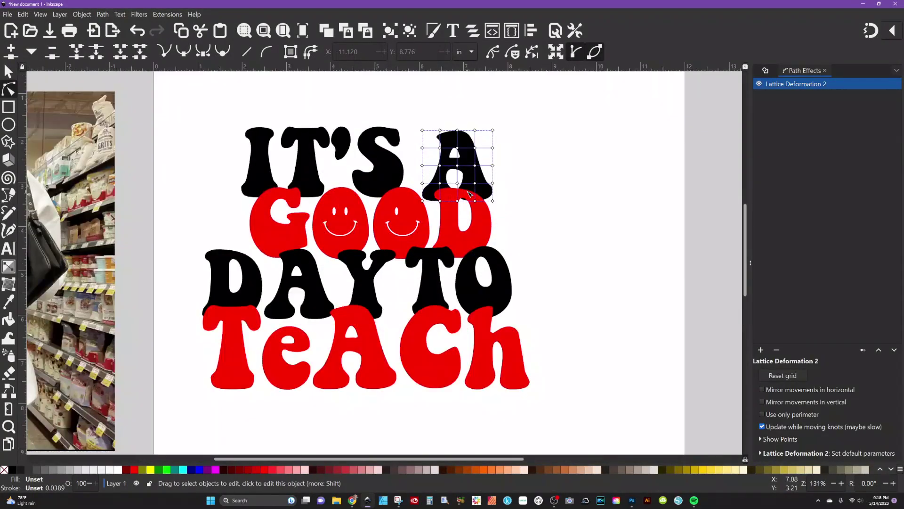
pyautogui.keyDown('ctrl'); pyautogui.scroll(4, 469, 193); pyautogui.keyUp('ctrl')
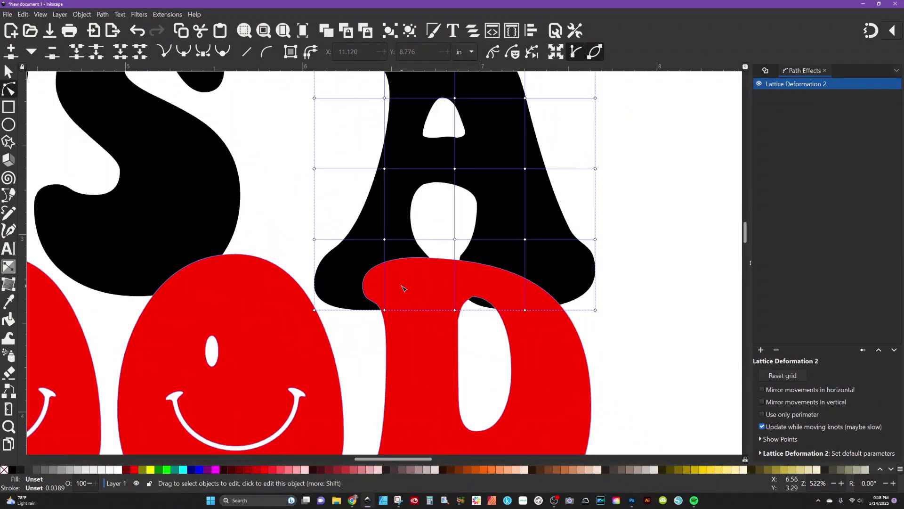
pyautogui.scroll(3, 436, 302)
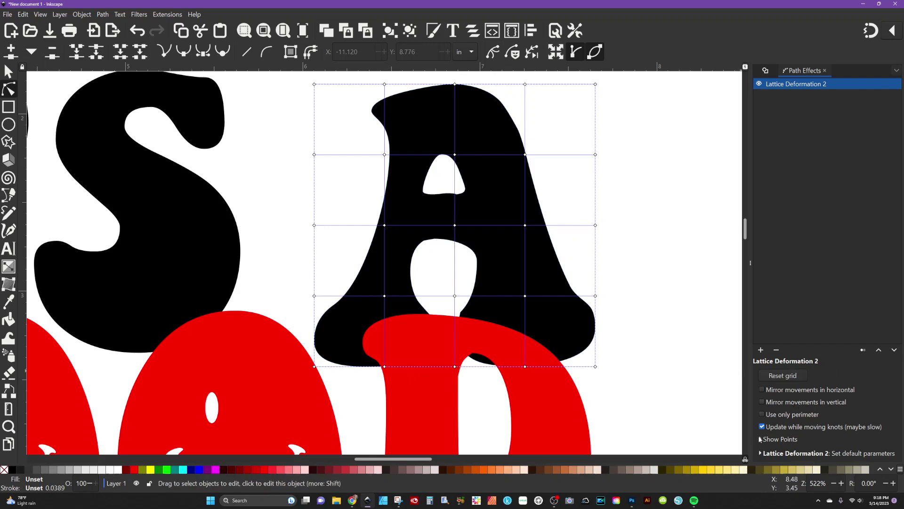
pyautogui.click(759, 453)
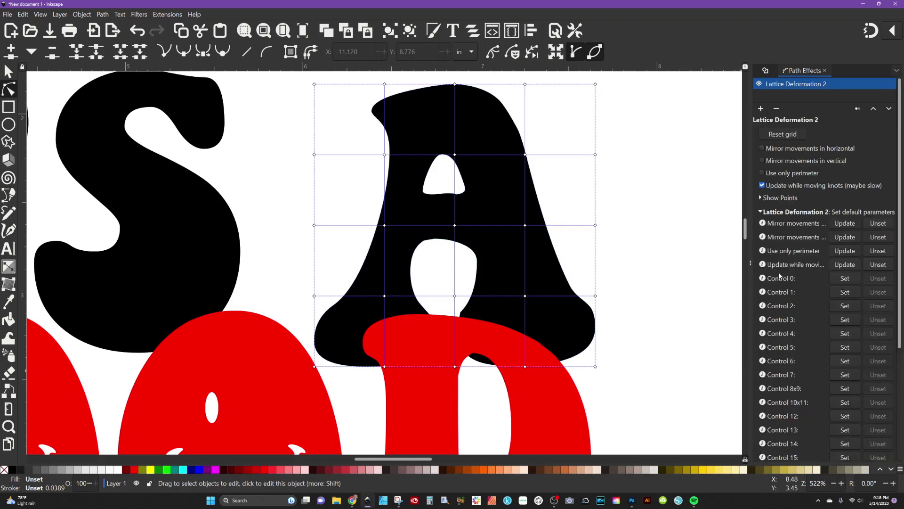
pyautogui.click(761, 199)
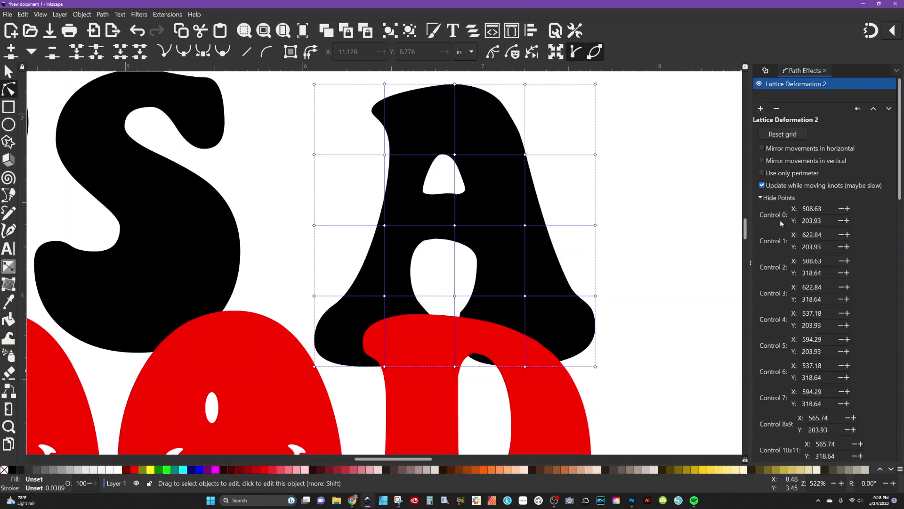
pyautogui.click(761, 198)
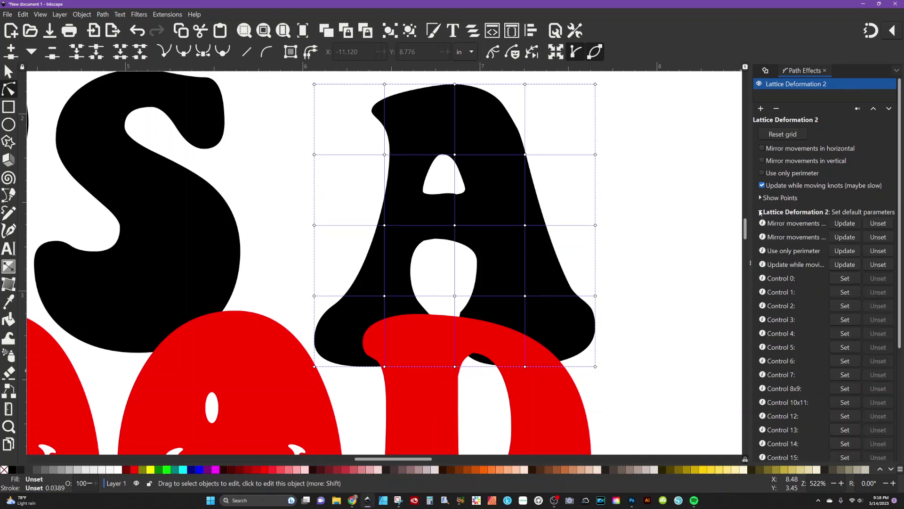
pyautogui.click(760, 213)
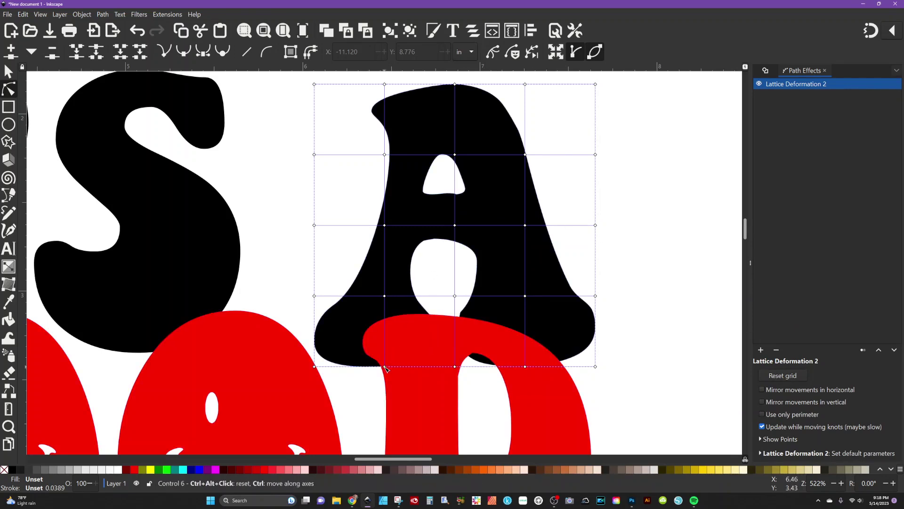
# Drag the lattice knots to lift the A's legs and raise its lower corners
pyautogui.moveTo(385, 367); pyautogui.dragTo(388, 272)
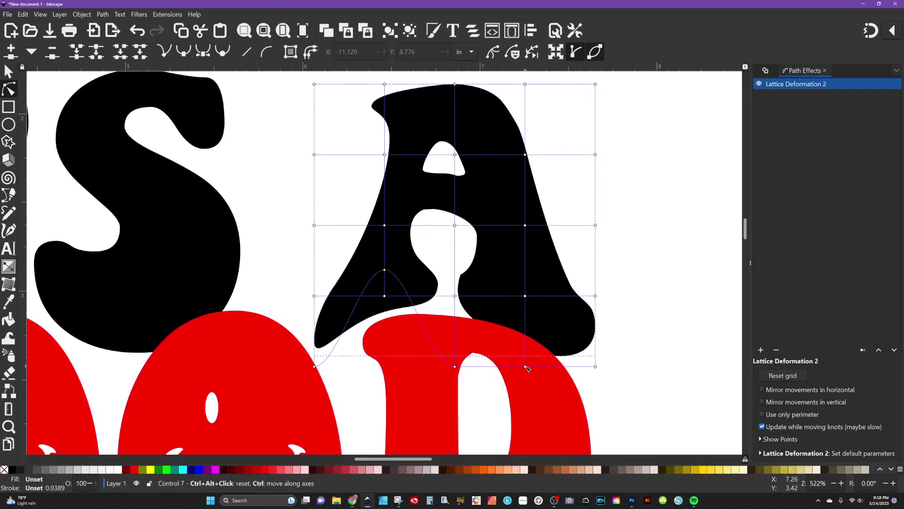
pyautogui.moveTo(528, 370); pyautogui.dragTo(534, 299)
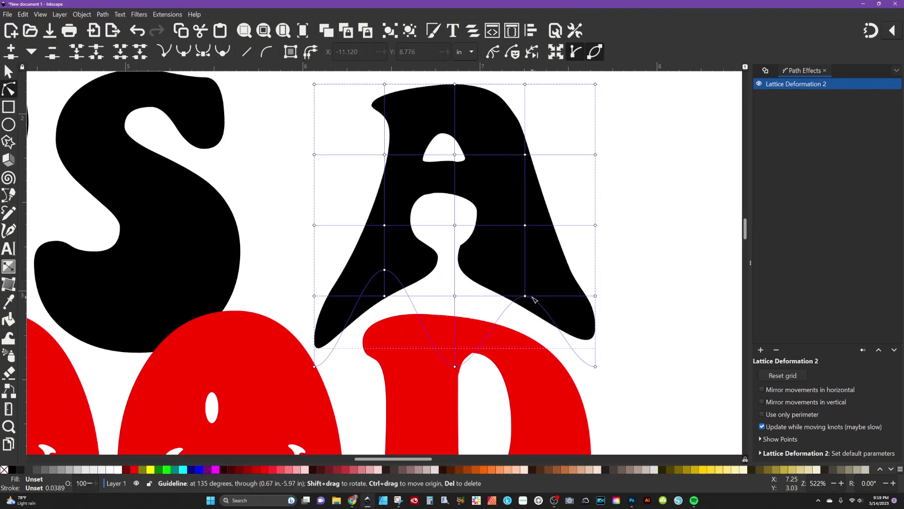
pyautogui.moveTo(401, 460)
pyautogui.mouseDown()
pyautogui.moveTo(213, 455)
pyautogui.moveTo(408, 457)
pyautogui.moveTo(389, 456)
pyautogui.moveTo(400, 456)
pyautogui.mouseUp()
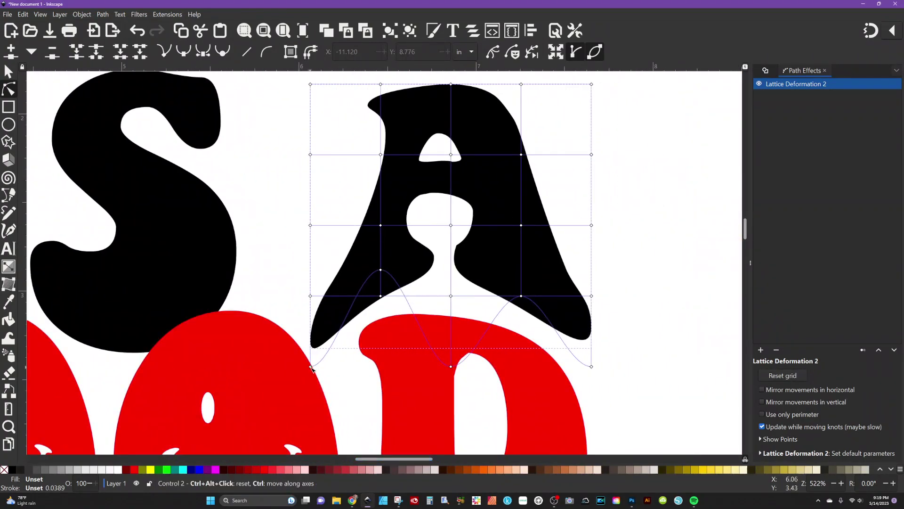
pyautogui.moveTo(311, 369); pyautogui.dragTo(304, 321)
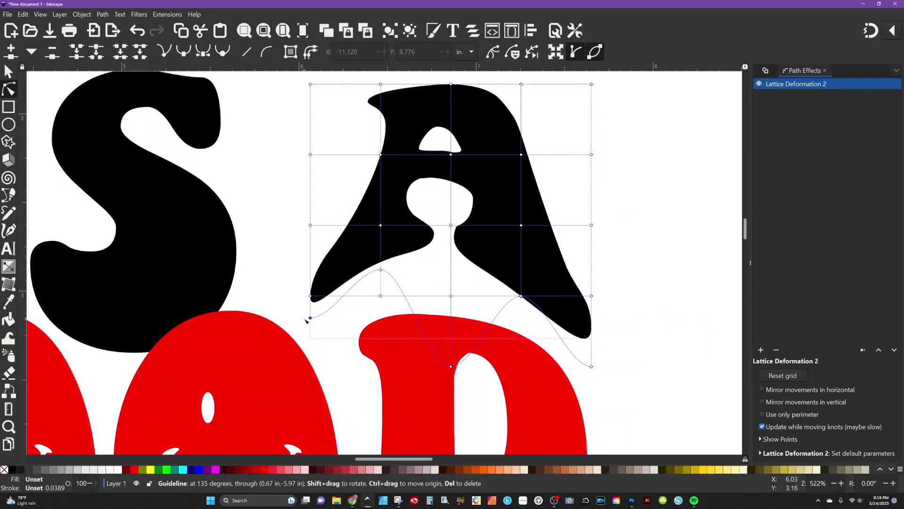
pyautogui.moveTo(381, 277); pyautogui.dragTo(385, 309)
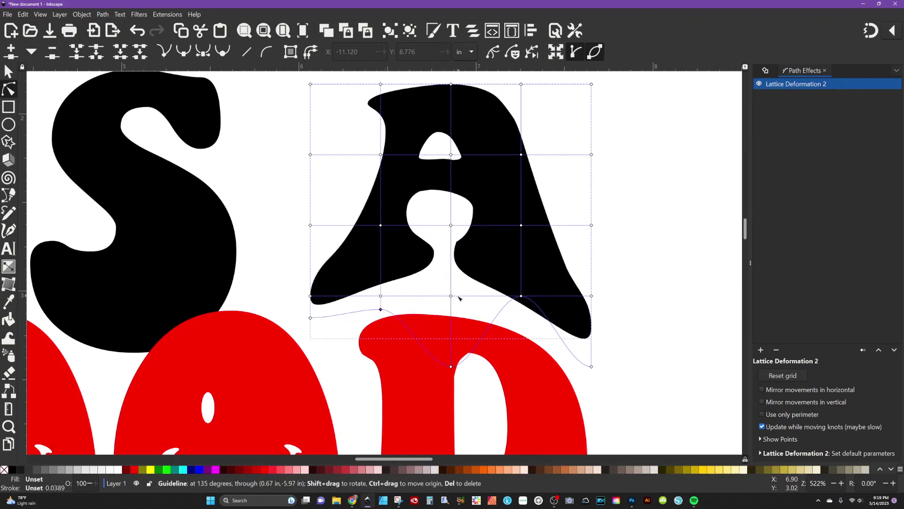
pyautogui.moveTo(594, 347); pyautogui.dragTo(592, 323)
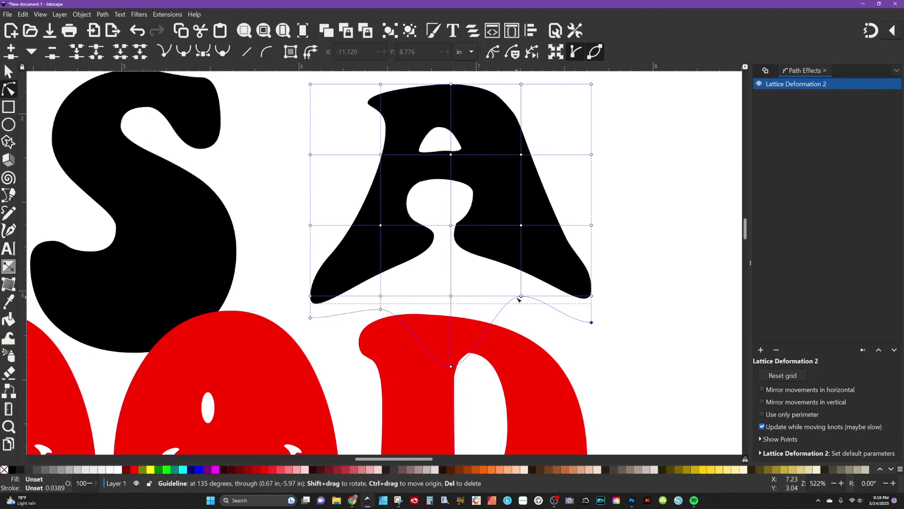
# Refine the A's lower centre and edges, then bake the warp with Object to Path
pyautogui.moveTo(521, 299)
pyautogui.mouseDown()
pyautogui.moveTo(525, 327)
pyautogui.moveTo(522, 298)
pyautogui.mouseUp()
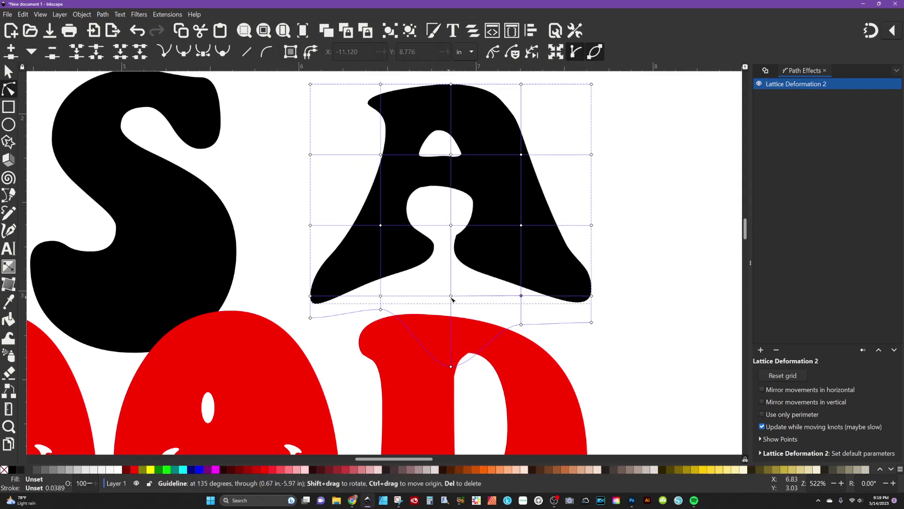
pyautogui.moveTo(451, 298); pyautogui.dragTo(453, 310)
pyautogui.moveTo(451, 366); pyautogui.dragTo(452, 395)
pyautogui.moveTo(381, 297); pyautogui.dragTo(380, 301)
pyautogui.moveTo(522, 295); pyautogui.dragTo(523, 299)
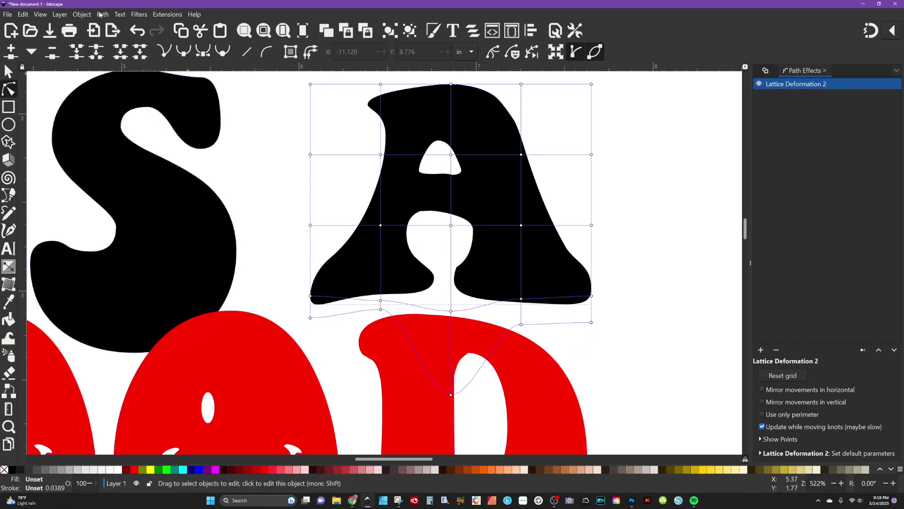
pyautogui.click(100, 15)
pyautogui.click(110, 27)
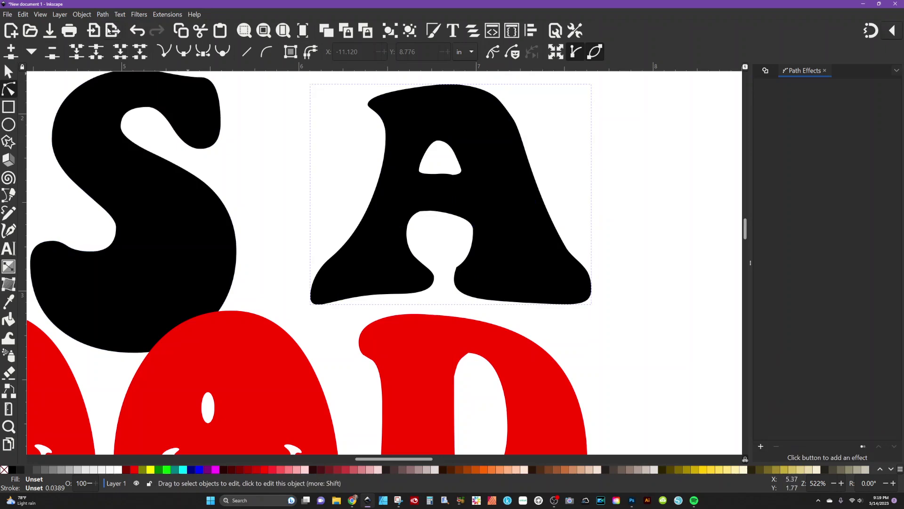
# Select the red GOOD and apply the Lattice Deformation 2 path effect to it
pyautogui.scroll(-5, 407, 246)
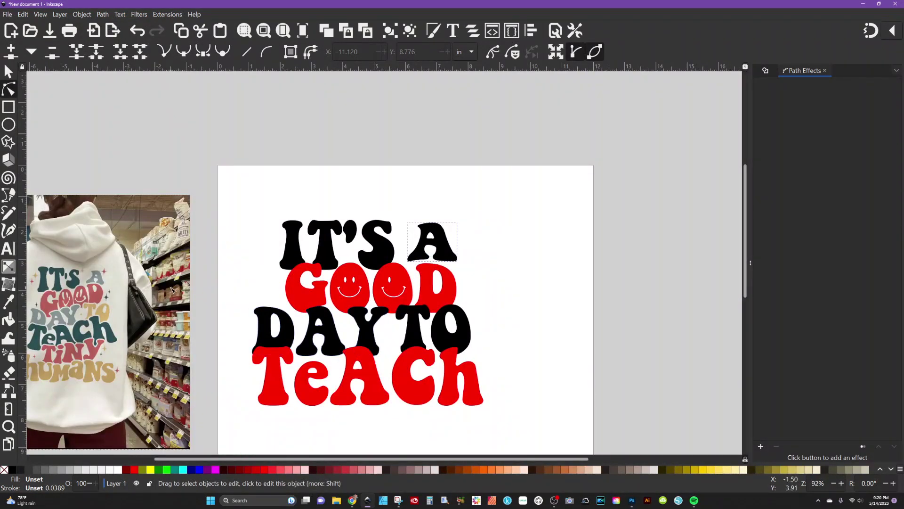
pyautogui.click(428, 280)
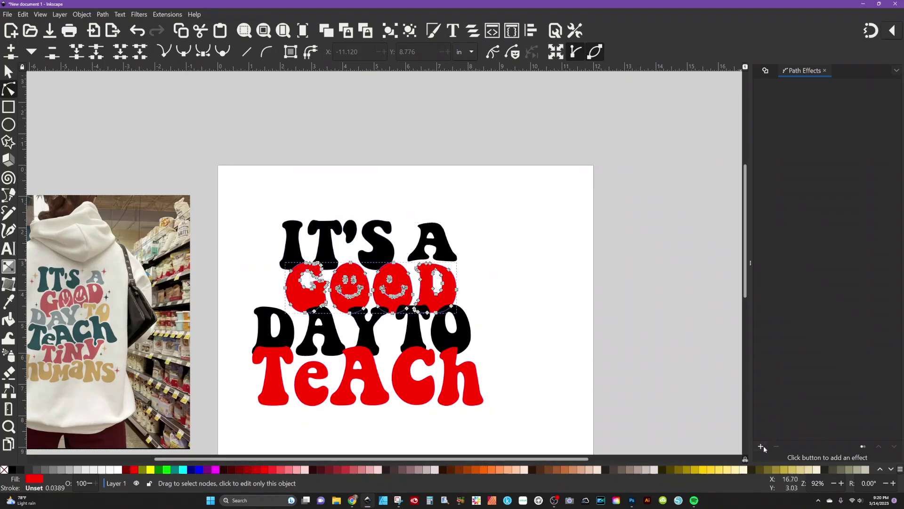
pyautogui.click(761, 446)
pyautogui.click(239, 128)
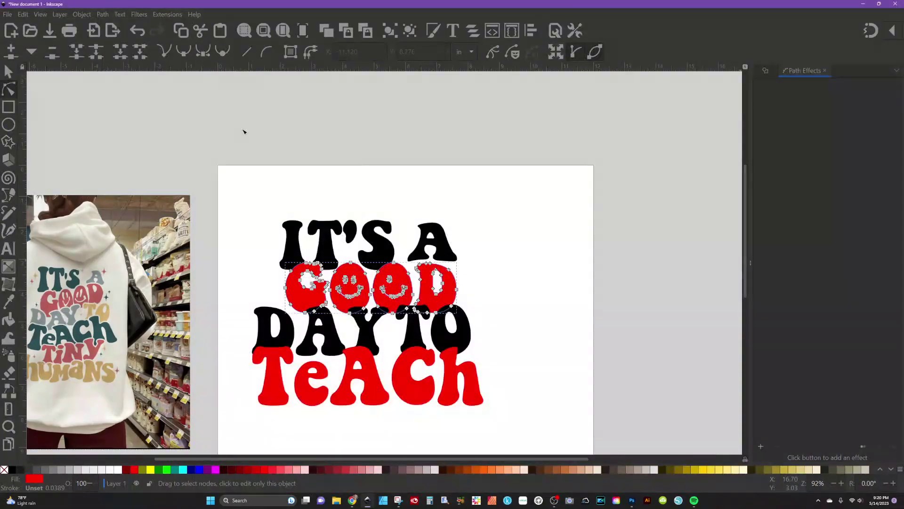
pyautogui.scroll(1, 418, 309)
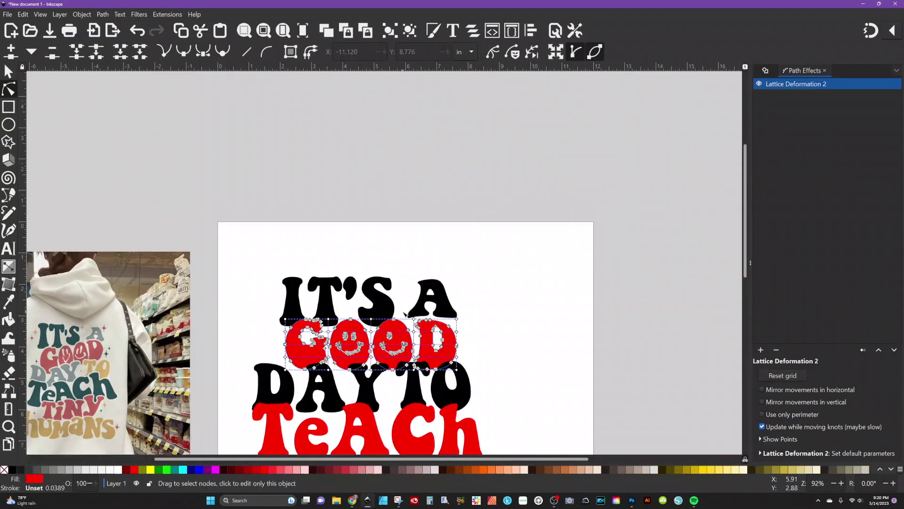
pyautogui.scroll(-2, 303, 258)
pyautogui.keyDown('ctrl'); pyautogui.scroll(3, 320, 240); pyautogui.keyUp('ctrl')
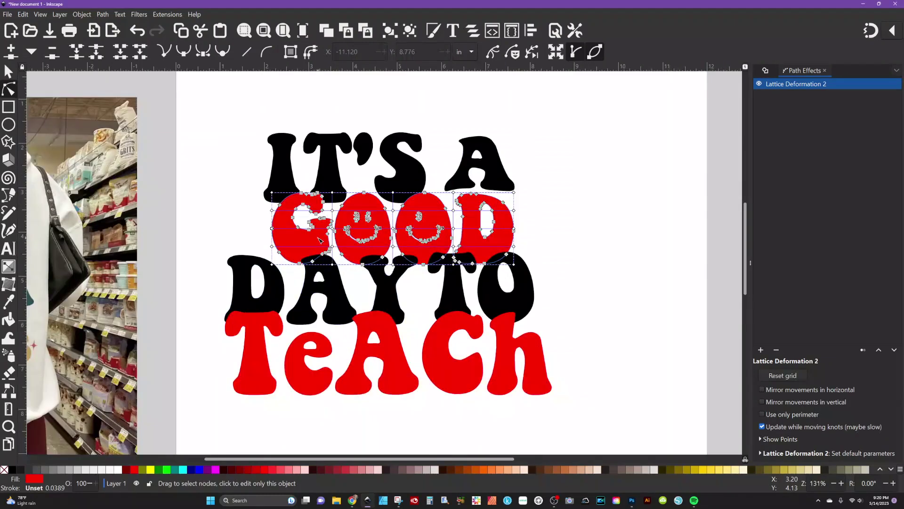
pyautogui.scroll(1, 473, 286)
pyautogui.scroll(1, 473, 287)
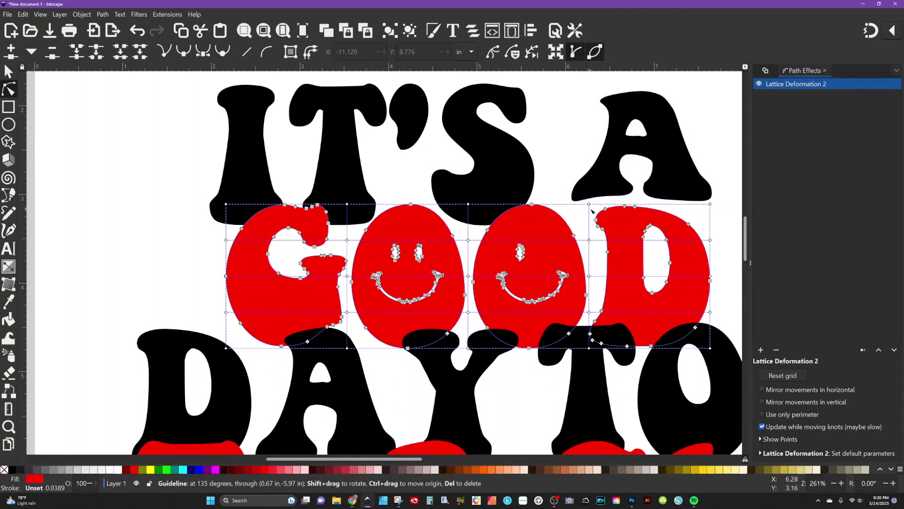
# Drag GOOD's top and bottom nodes into a wavy outline with taller O's
pyautogui.moveTo(589, 204); pyautogui.dragTo(590, 184)
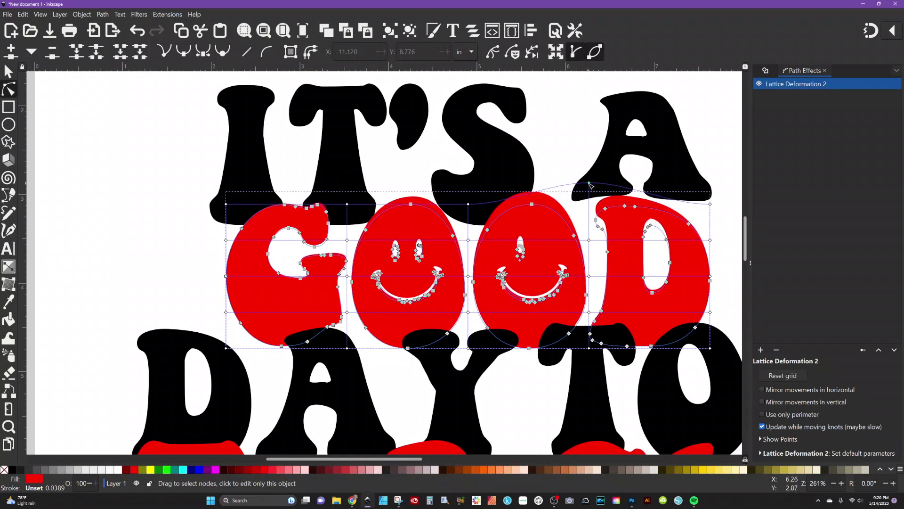
pyautogui.moveTo(711, 204); pyautogui.dragTo(712, 190)
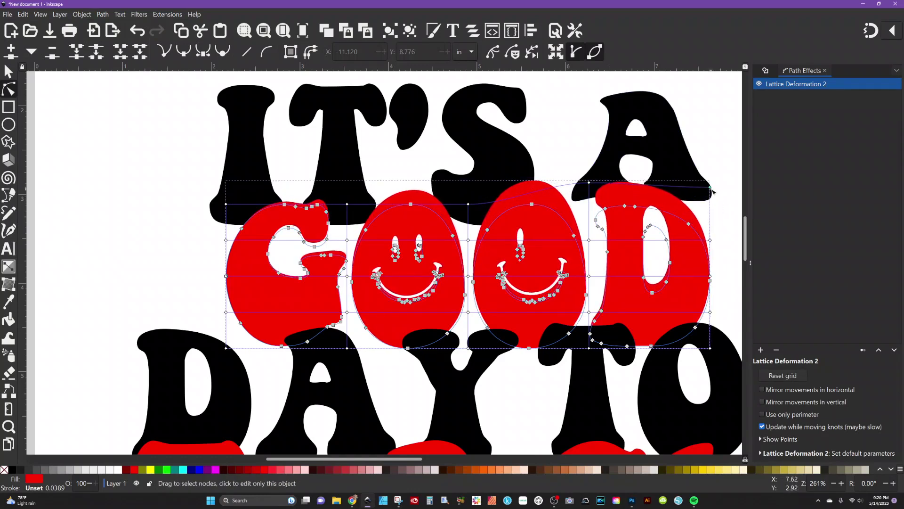
pyautogui.moveTo(589, 184); pyautogui.dragTo(588, 195)
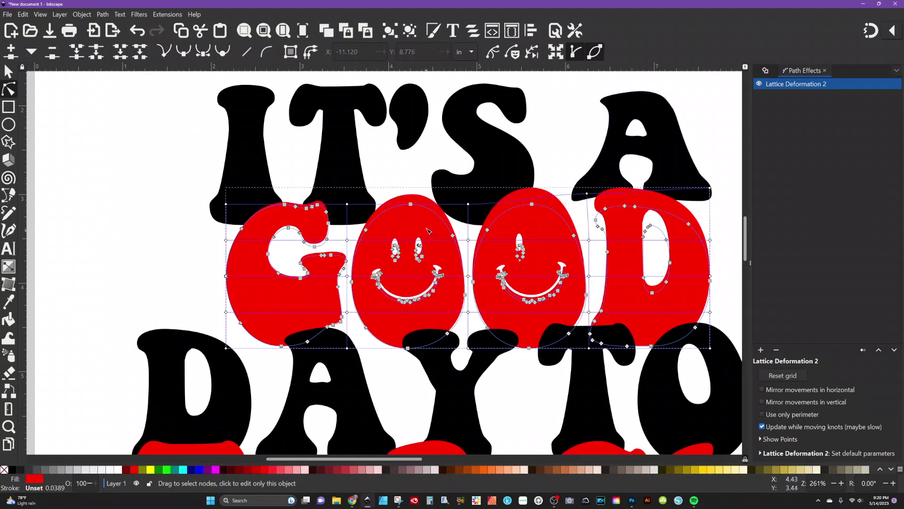
pyautogui.moveTo(410, 204)
pyautogui.mouseDown()
pyautogui.moveTo(413, 214)
pyautogui.moveTo(414, 202)
pyautogui.mouseUp()
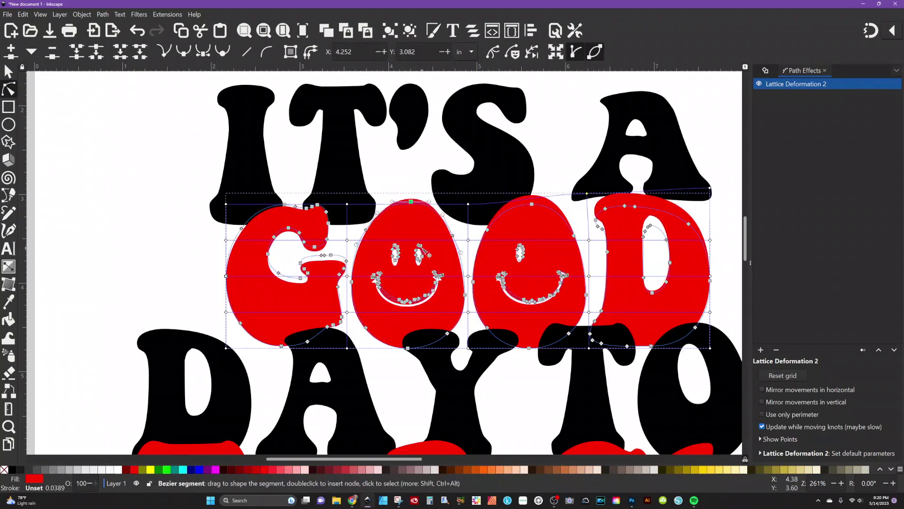
pyautogui.hotkey('ctrl', 'z')
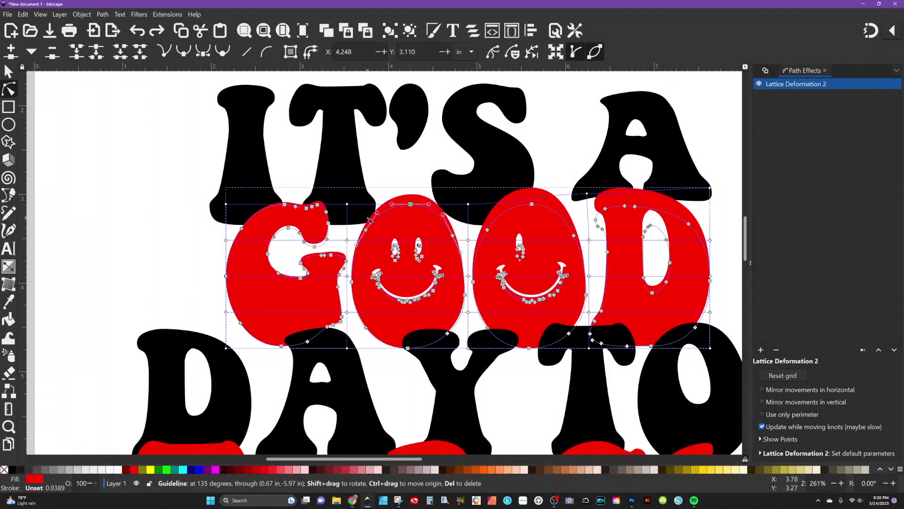
pyautogui.moveTo(346, 209); pyautogui.dragTo(346, 221)
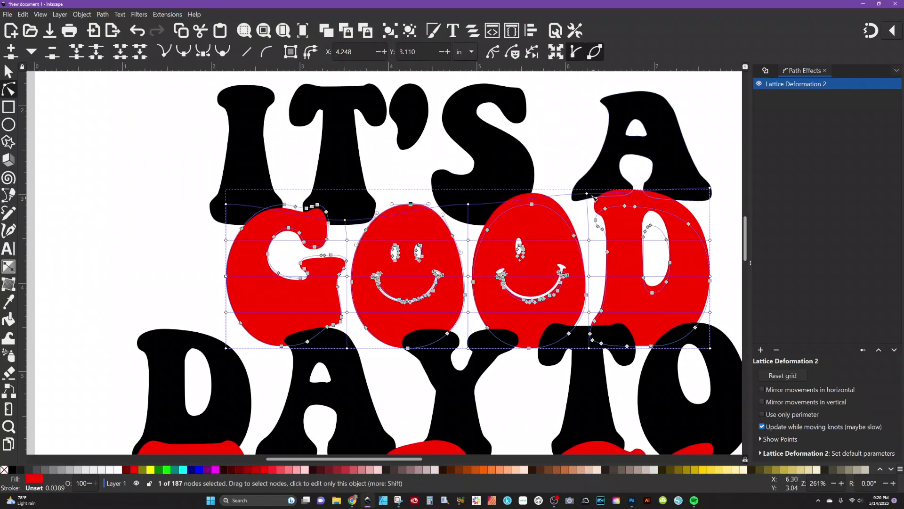
pyautogui.moveTo(468, 204); pyautogui.dragTo(468, 194)
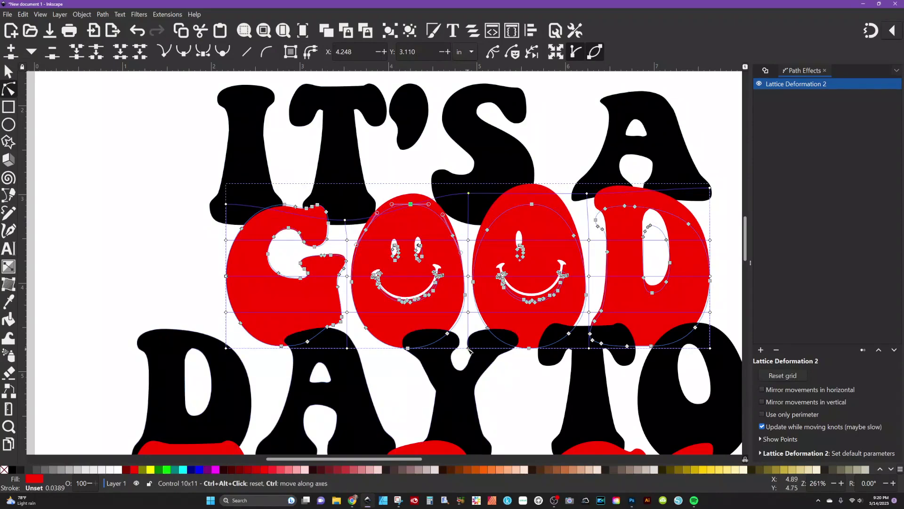
pyautogui.moveTo(468, 348); pyautogui.dragTo(470, 331)
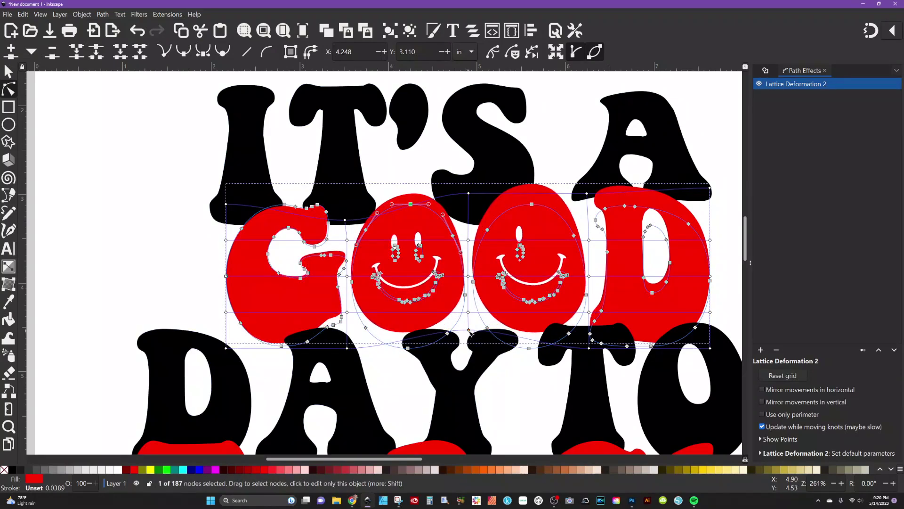
pyautogui.moveTo(347, 348)
pyautogui.mouseDown()
pyautogui.moveTo(348, 336)
pyautogui.moveTo(349, 360)
pyautogui.mouseUp()
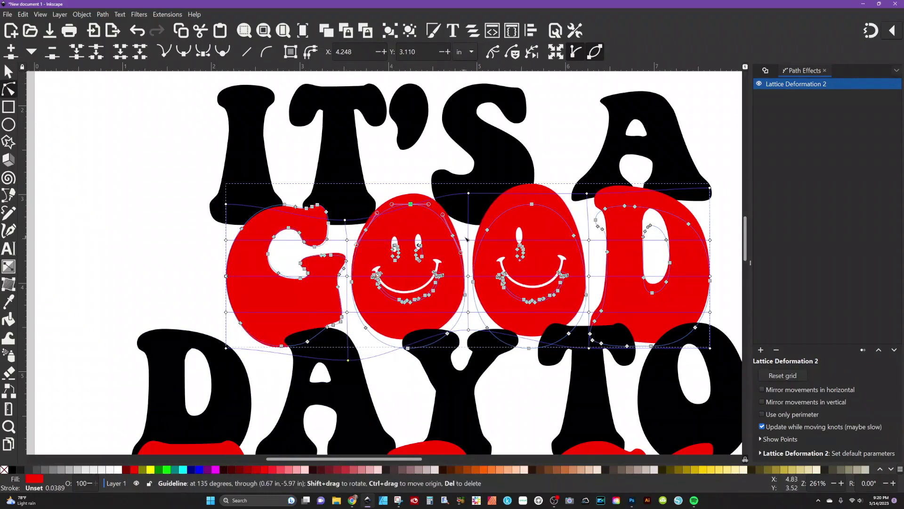
pyautogui.moveTo(469, 193); pyautogui.dragTo(468, 182)
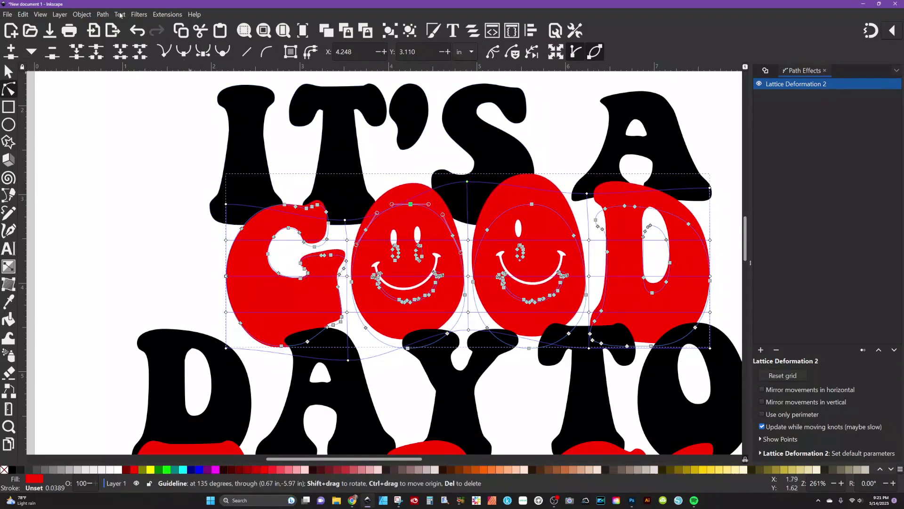
# Bake the warped GOOD into a plain path and nudge it slightly lower
pyautogui.click(102, 15)
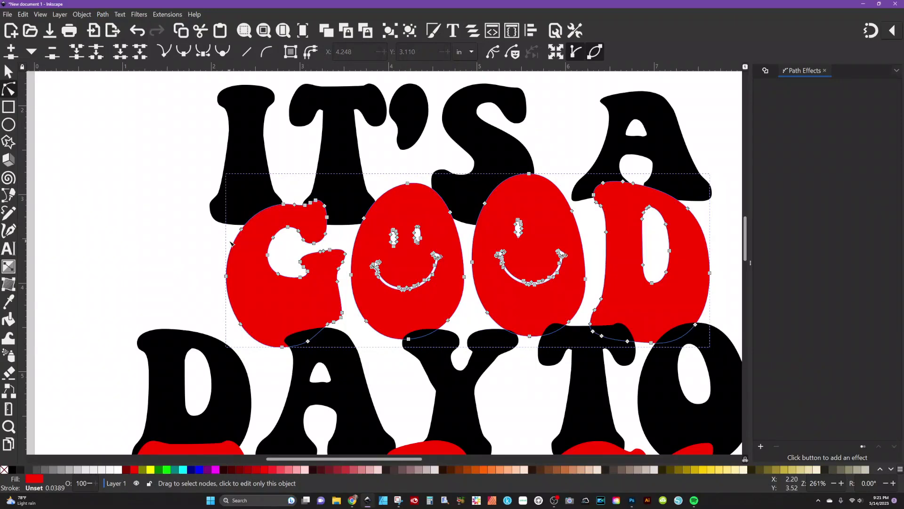
pyautogui.scroll(-2, 230, 243)
pyautogui.scroll(-1, 231, 243)
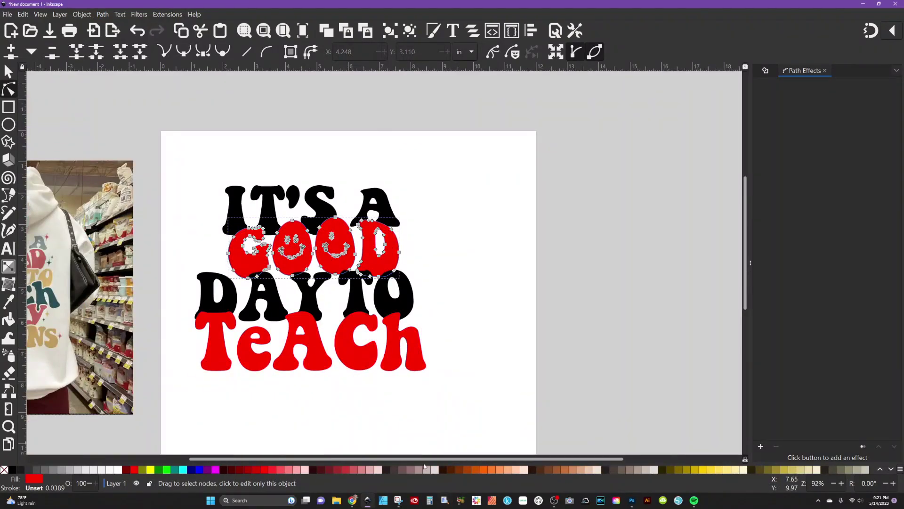
pyautogui.hscroll(-4, 355, 449)
pyautogui.scroll(-3, 372, 344)
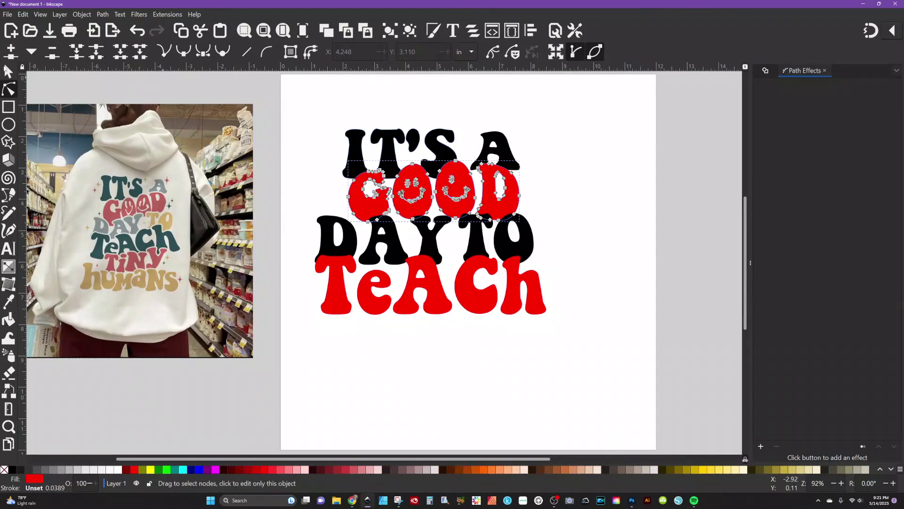
pyautogui.click(8, 72)
pyautogui.moveTo(409, 188); pyautogui.dragTo(410, 198)
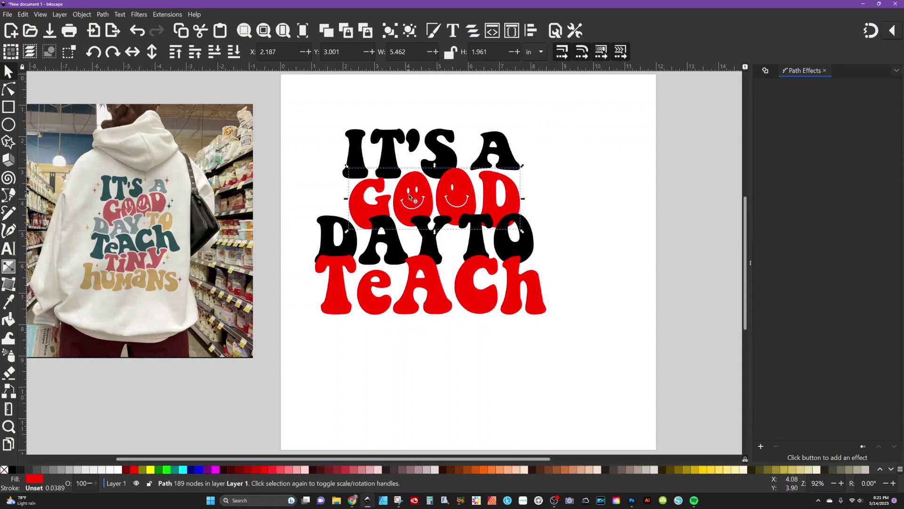
# Nudge the A down, lower TEACH and TO, and drop GOOD slightly
pyautogui.click(485, 156)
pyautogui.moveTo(484, 152); pyautogui.dragTo(485, 155)
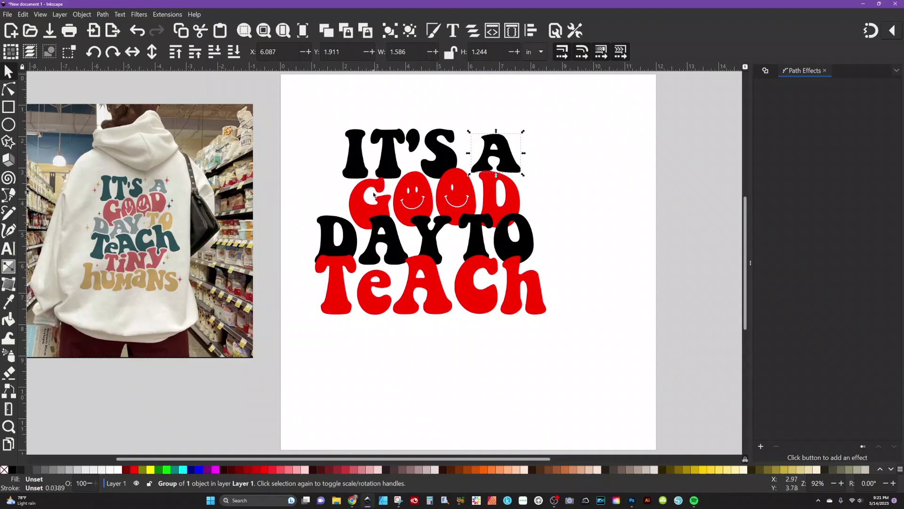
pyautogui.moveTo(428, 301); pyautogui.dragTo(439, 337)
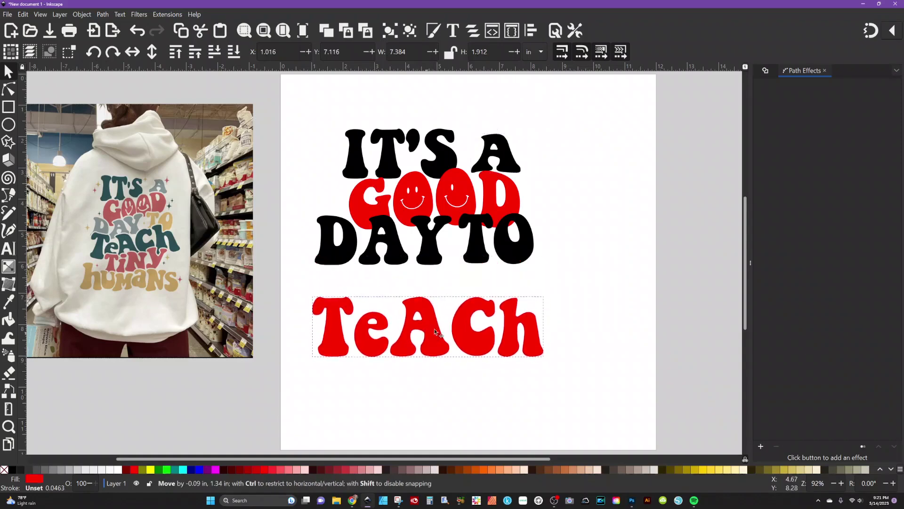
pyautogui.moveTo(434, 260); pyautogui.dragTo(437, 294)
pyautogui.moveTo(485, 257); pyautogui.dragTo(488, 282)
pyautogui.moveTo(467, 188); pyautogui.dragTo(460, 192)
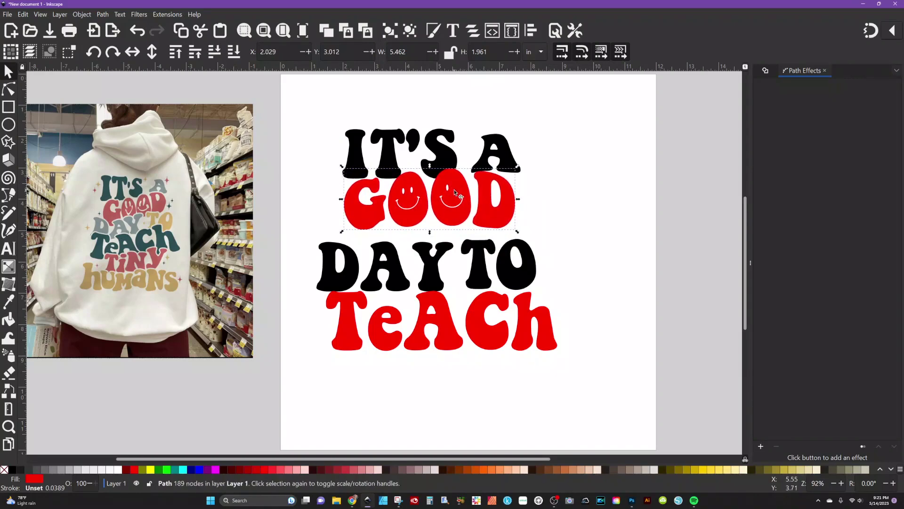
# Zoom in and move the red GOOD a fraction further down, then deselect
pyautogui.keyDown('ctrl'); pyautogui.scroll(1, 458, 191); pyautogui.keyUp('ctrl')
pyautogui.keyDown('ctrl'); pyautogui.scroll(3, 459, 190); pyautogui.keyUp('ctrl')
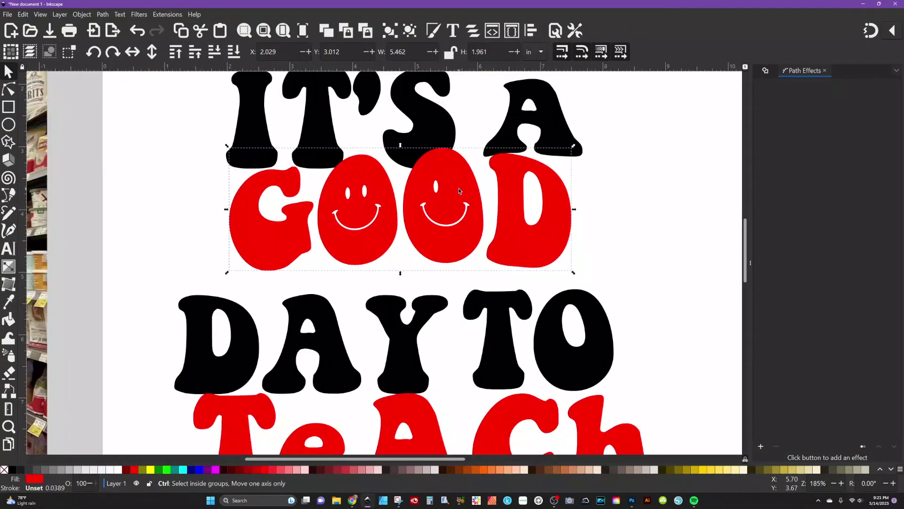
pyautogui.keyDown('ctrl'); pyautogui.scroll(-1, 428, 153); pyautogui.keyUp('ctrl')
pyautogui.moveTo(441, 173); pyautogui.dragTo(442, 182)
pyautogui.click(103, 14)
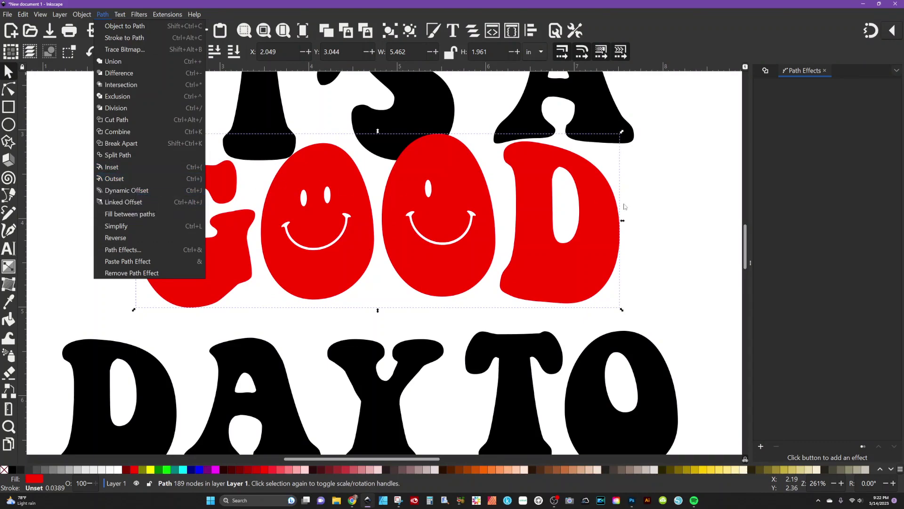
pyautogui.click(658, 200)
pyautogui.click(525, 157)
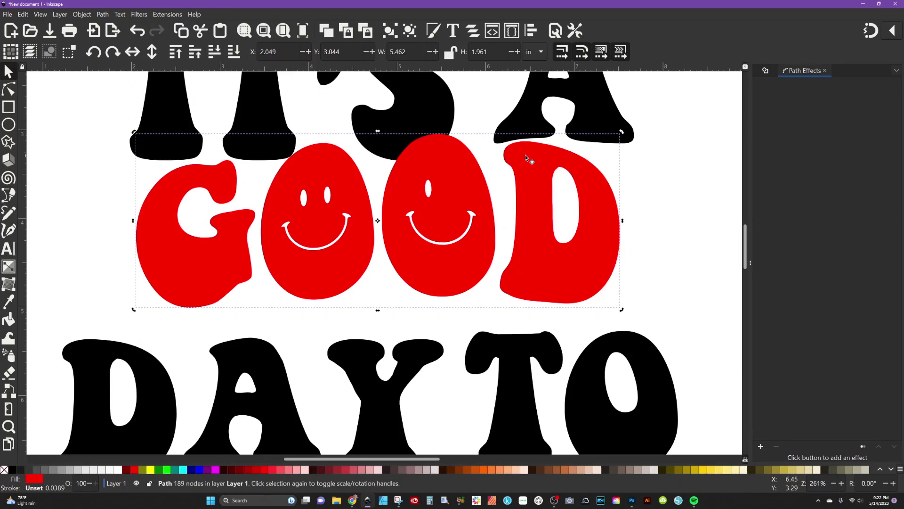
pyautogui.press('Escape')
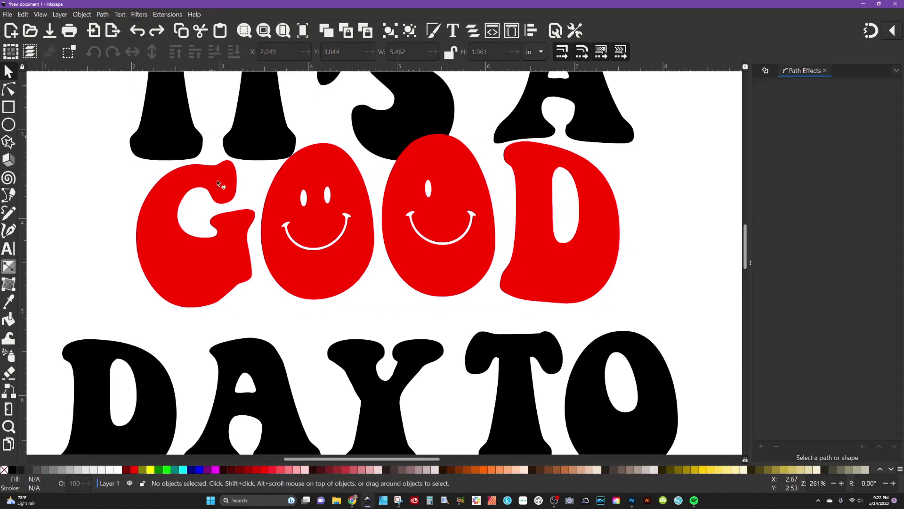
# Duplicate GOOD in place and fill the copy with blue
pyautogui.click(24, 17)
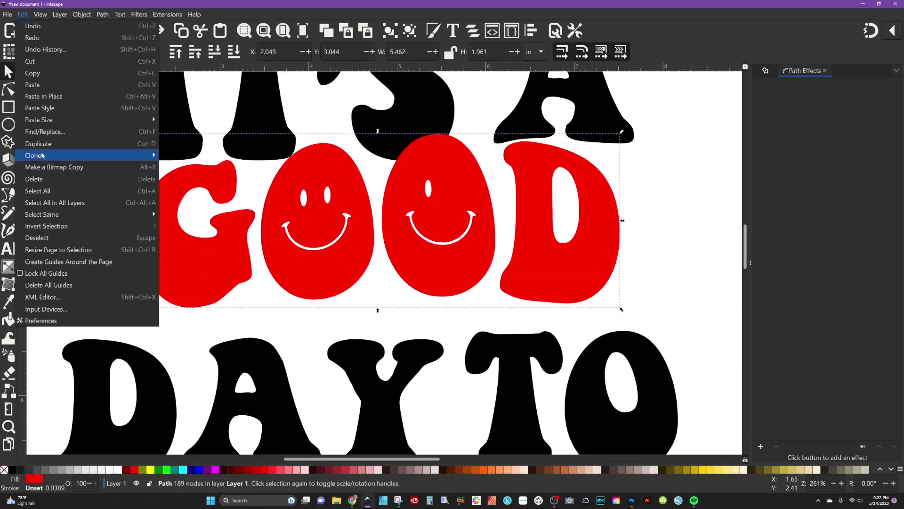
pyautogui.click(151, 144)
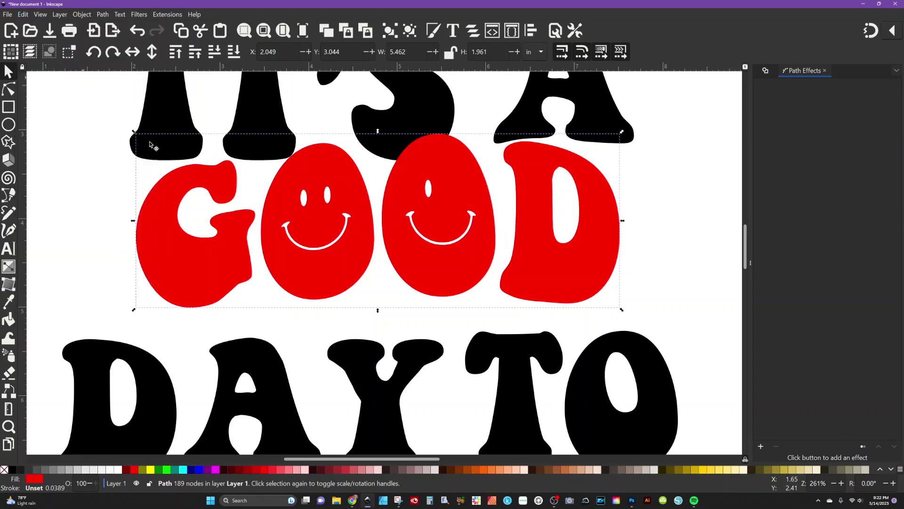
pyautogui.click(201, 471)
pyautogui.click(40, 212)
pyautogui.moveTo(170, 204); pyautogui.dragTo(173, 231)
pyautogui.hotkey('ctrl', 'z')
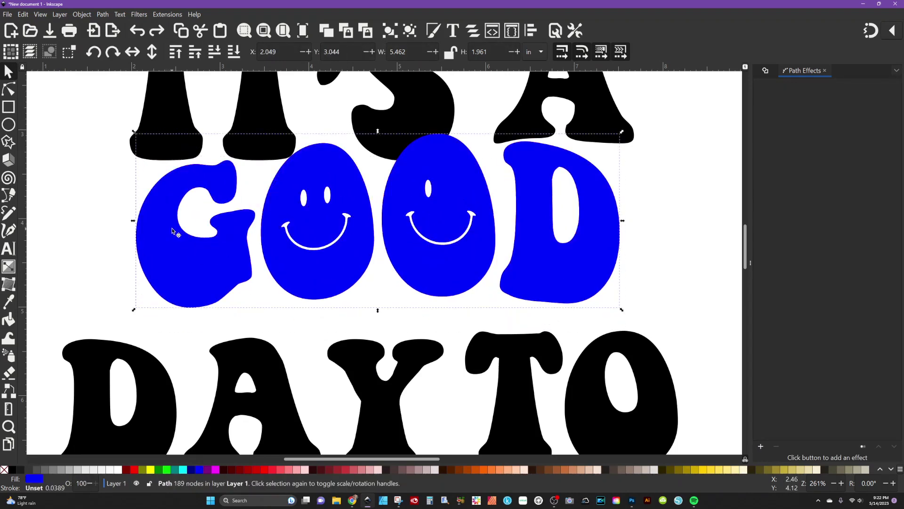
# Outset the blue copy twice and raise it above the red letters
pyautogui.press('ctrl')
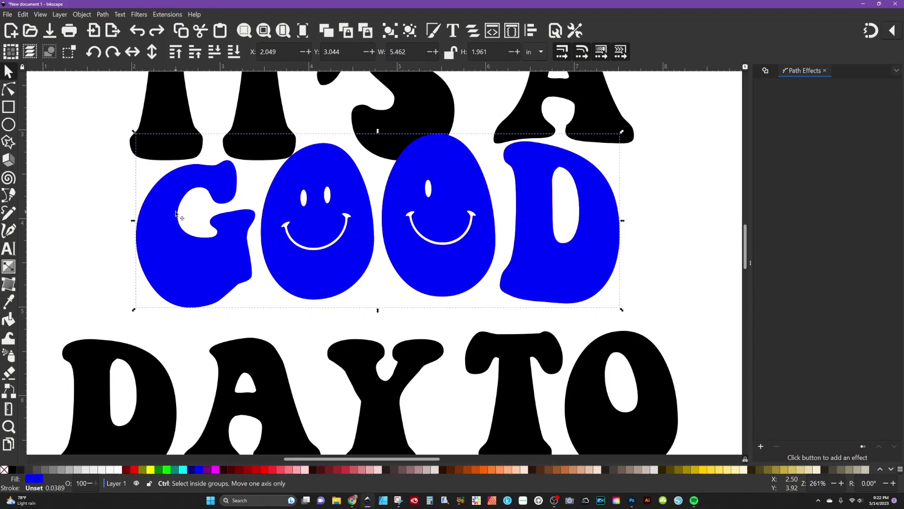
pyautogui.hotkey('ctrl', ')')
pyautogui.hotkey('ctrl', ')')
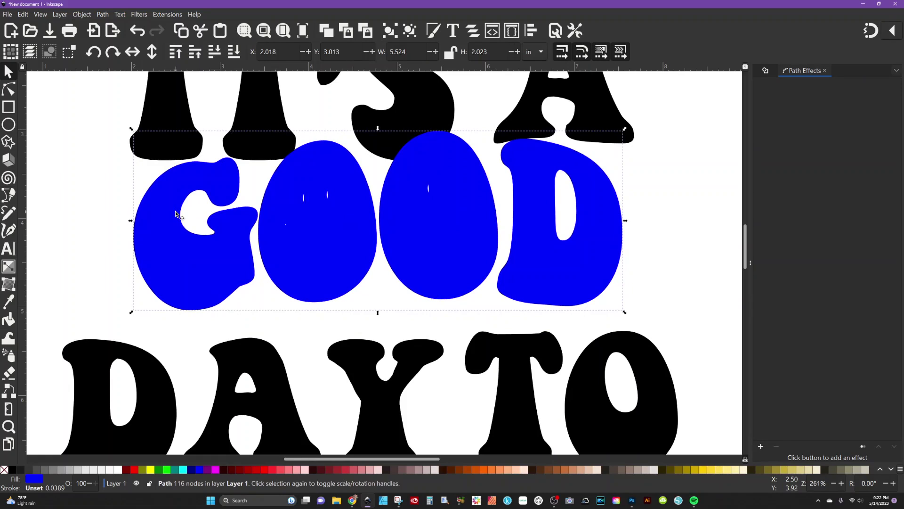
pyautogui.hotkey('ctrl', ')')
pyautogui.hotkey('ctrl', ')')
pyautogui.hotkey('ctrl', ')')
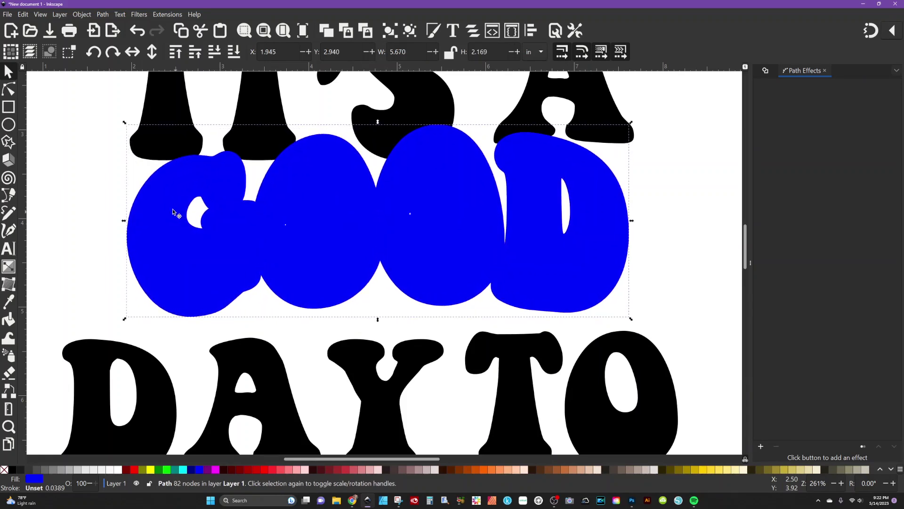
pyautogui.click(235, 53)
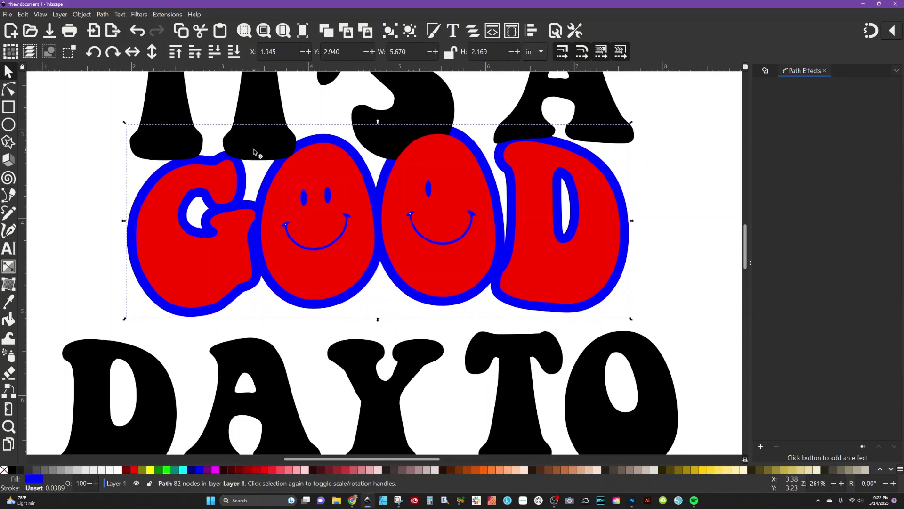
pyautogui.click(180, 54)
pyautogui.click(179, 53)
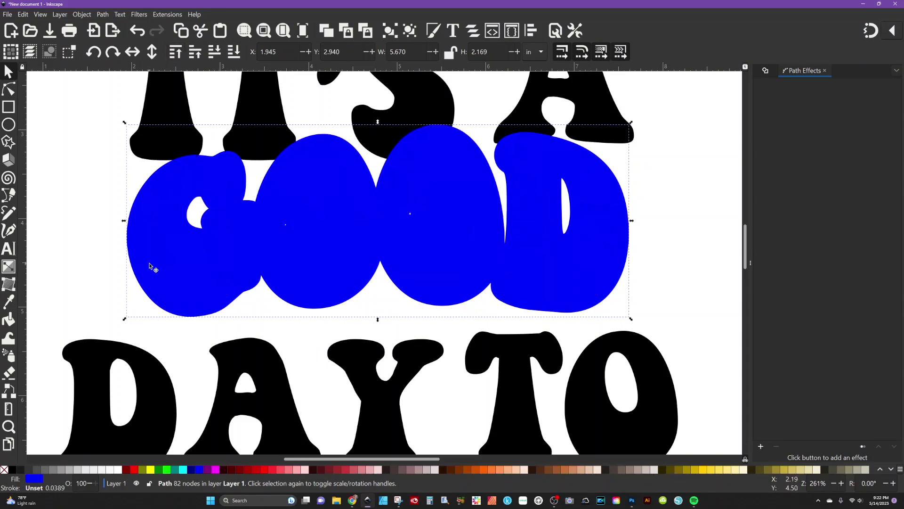
pyautogui.scroll(3, 154, 267)
pyautogui.click(686, 358)
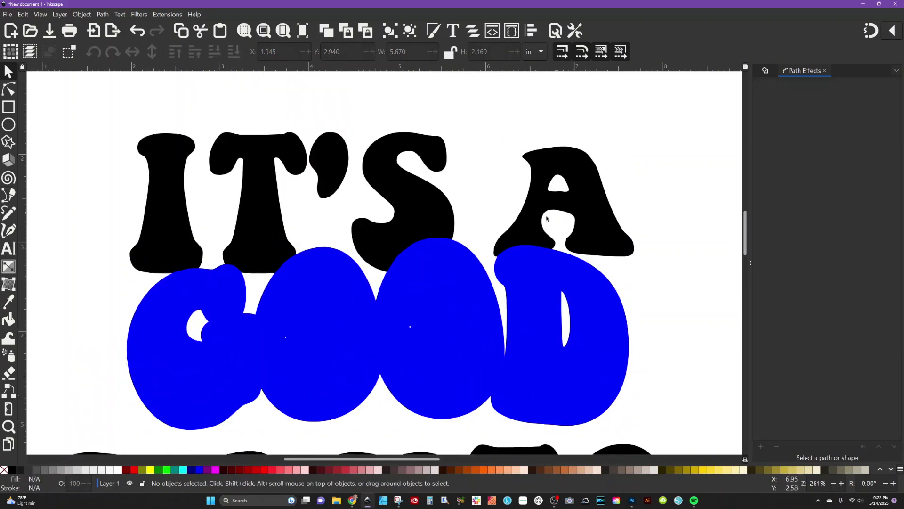
# Combine IT'S and A into a single path
pyautogui.click(410, 198)
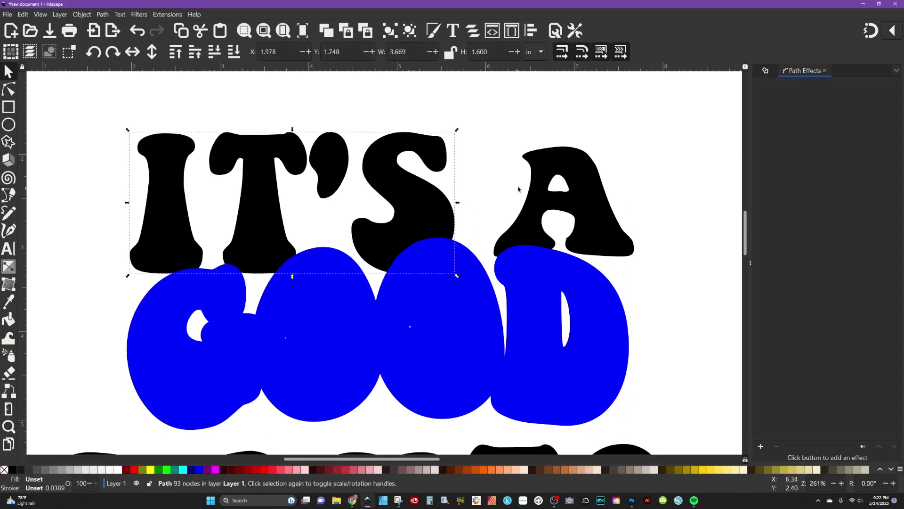
pyautogui.keyDown('shift'); pyautogui.click(552, 191); pyautogui.keyUp('shift')
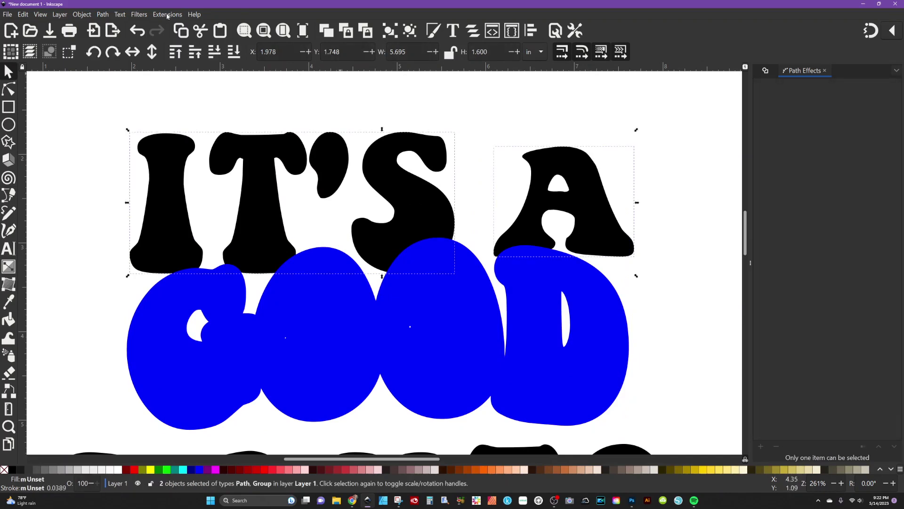
pyautogui.click(101, 14)
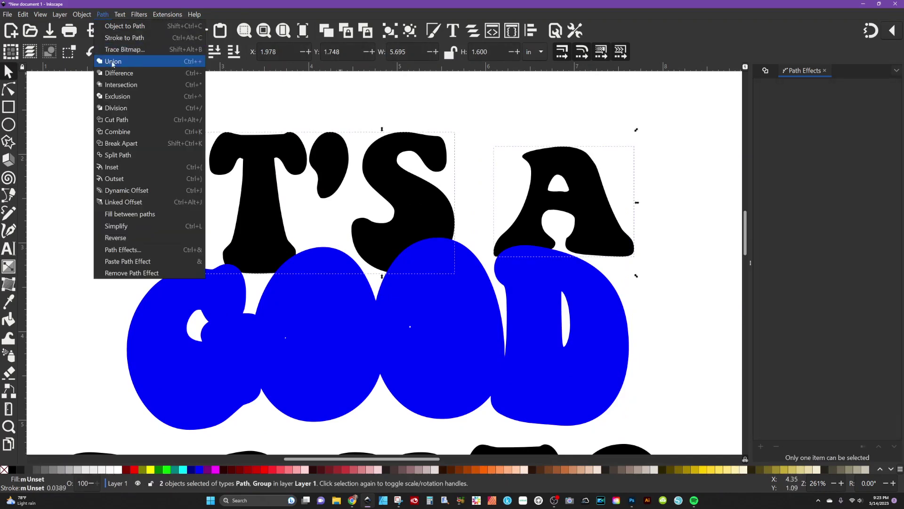
pyautogui.click(112, 63)
pyautogui.hotkey('ctrl', 'k')
pyautogui.click(651, 278)
# Subtract the blue GOOD outline from IT'S A with Path > Difference
pyautogui.click(519, 256)
pyautogui.keyDown('shift'); pyautogui.click(532, 210); pyautogui.keyUp('shift')
pyautogui.click(103, 15)
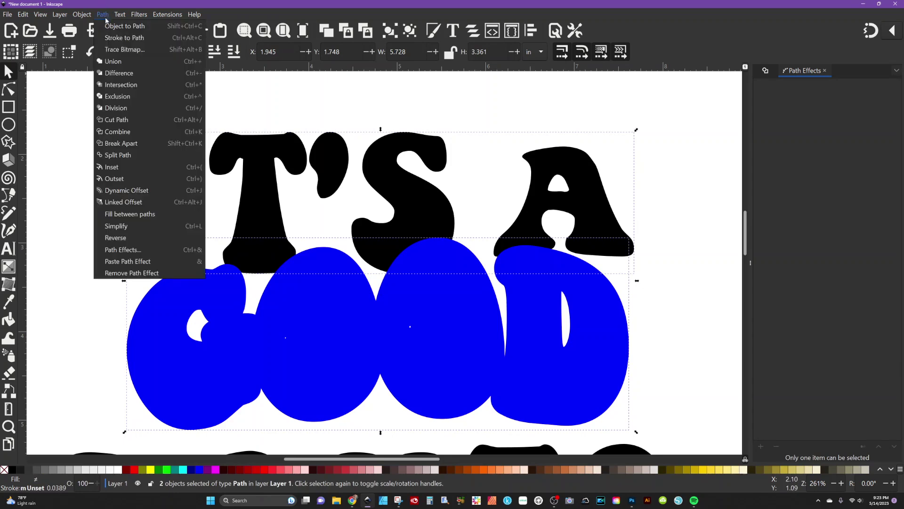
pyautogui.click(124, 93)
pyautogui.scroll(-5, 113, 233)
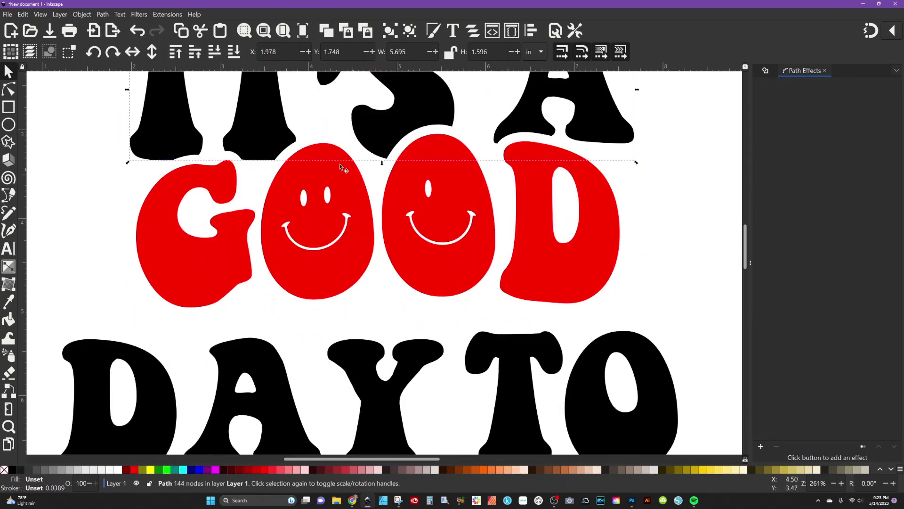
pyautogui.scroll(-3, 399, 165)
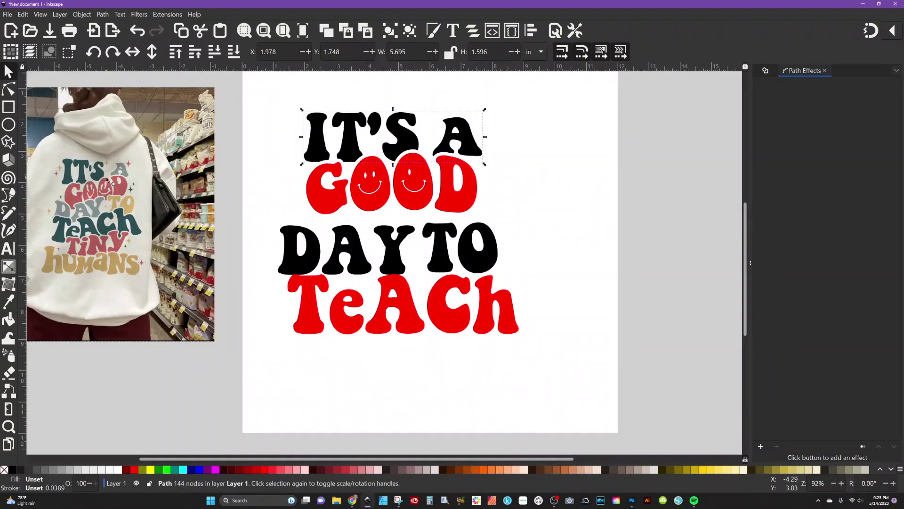
# Fill IT'S A and GOOD with black
pyautogui.keyDown('shift'); pyautogui.click(324, 174); pyautogui.keyUp('shift')
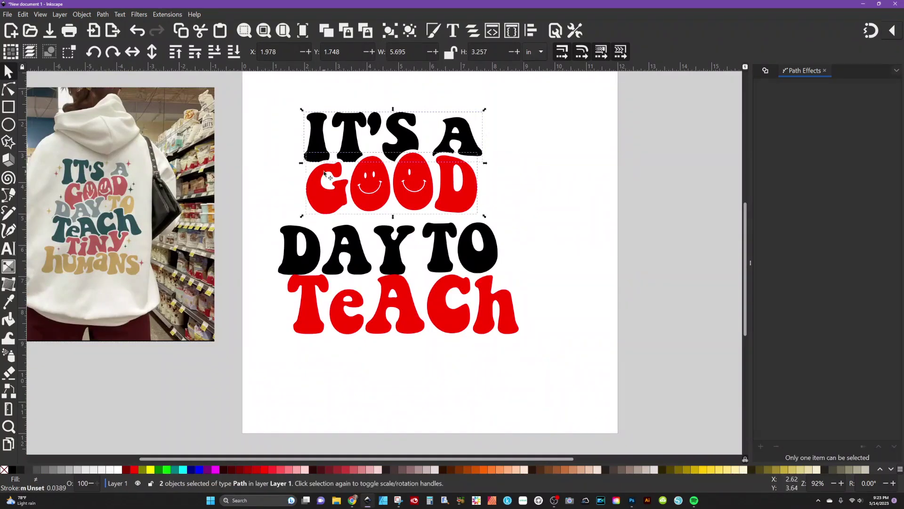
pyautogui.click(12, 469)
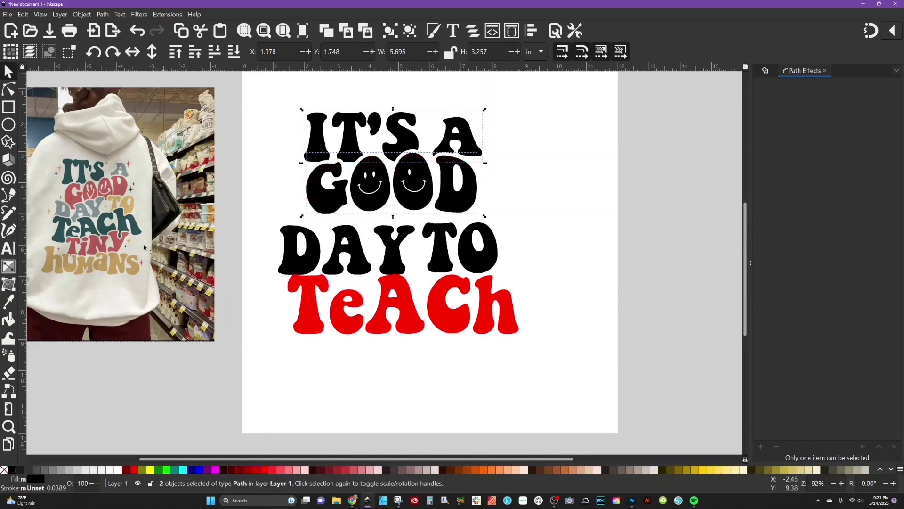
pyautogui.click(103, 14)
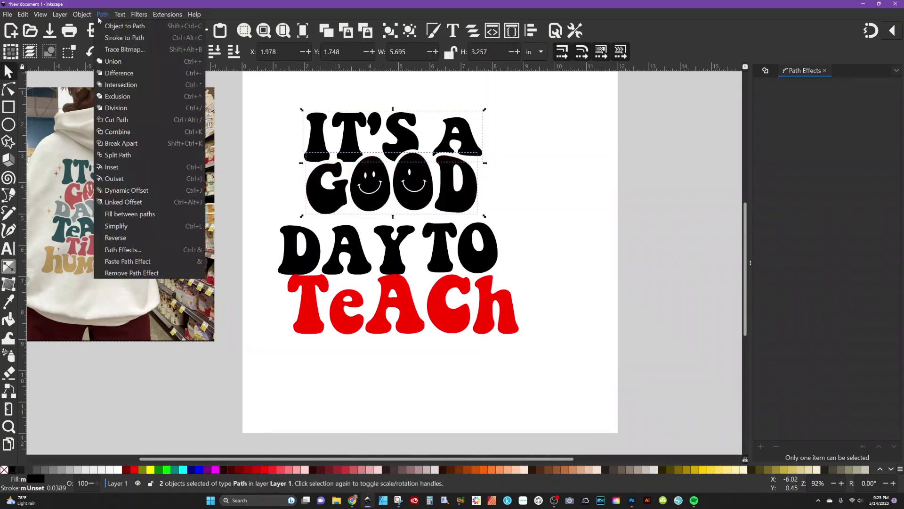
pyautogui.press('Escape')
pyautogui.click(554, 142)
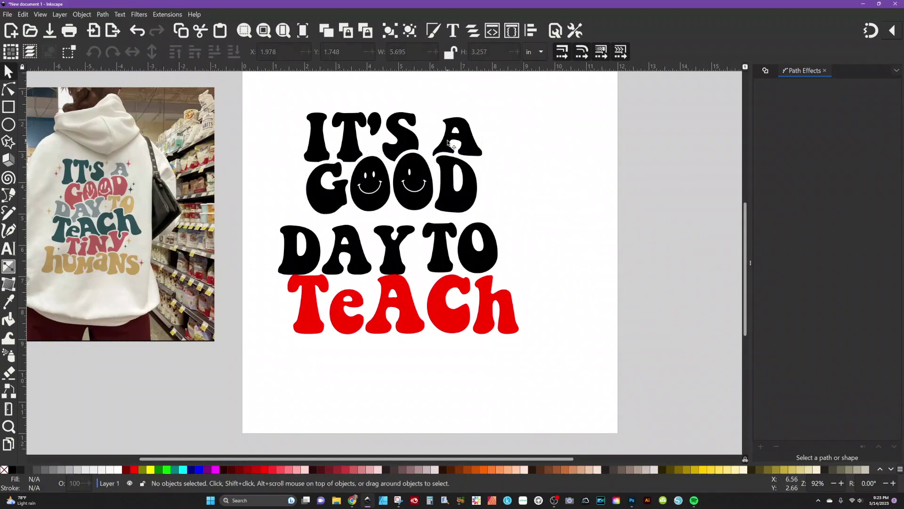
# Fill IT'S A with light pink and GOOD with lavender
pyautogui.click(448, 144)
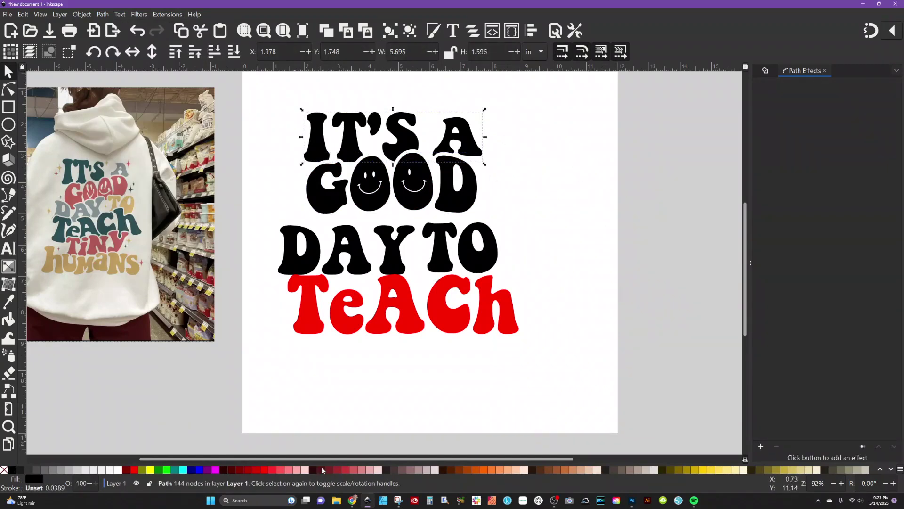
pyautogui.click(296, 470)
pyautogui.click(366, 198)
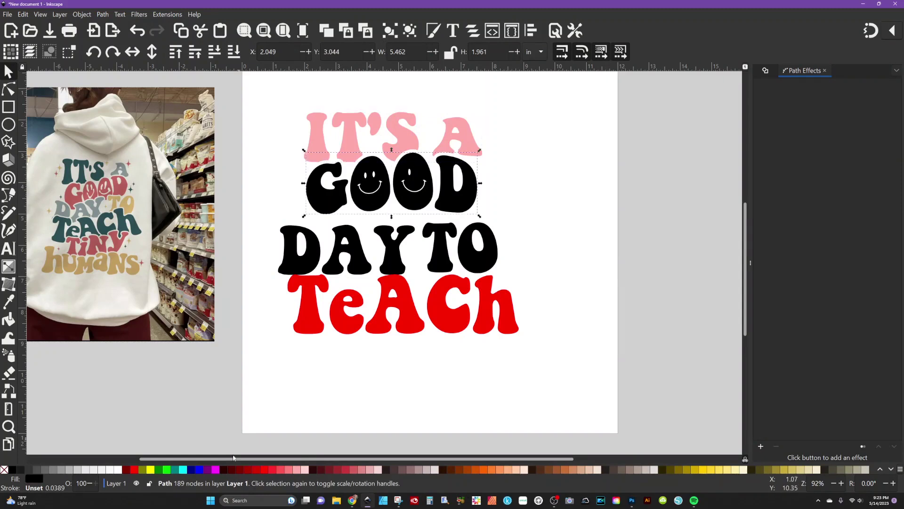
pyautogui.scroll(-3, 748, 470)
pyautogui.click(748, 470)
pyautogui.click(564, 190)
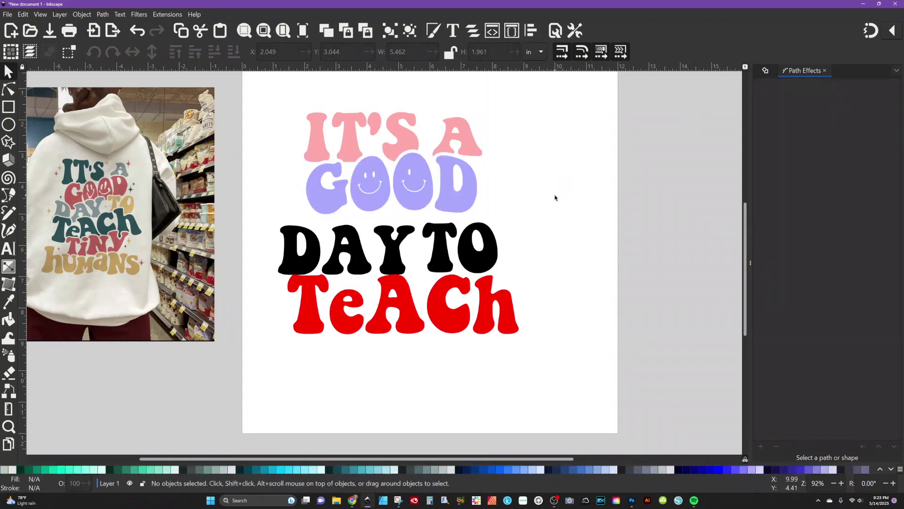
# Move DAY up and right, and shift the black TO further right
pyautogui.click(361, 261)
pyautogui.moveTo(360, 260); pyautogui.dragTo(375, 235)
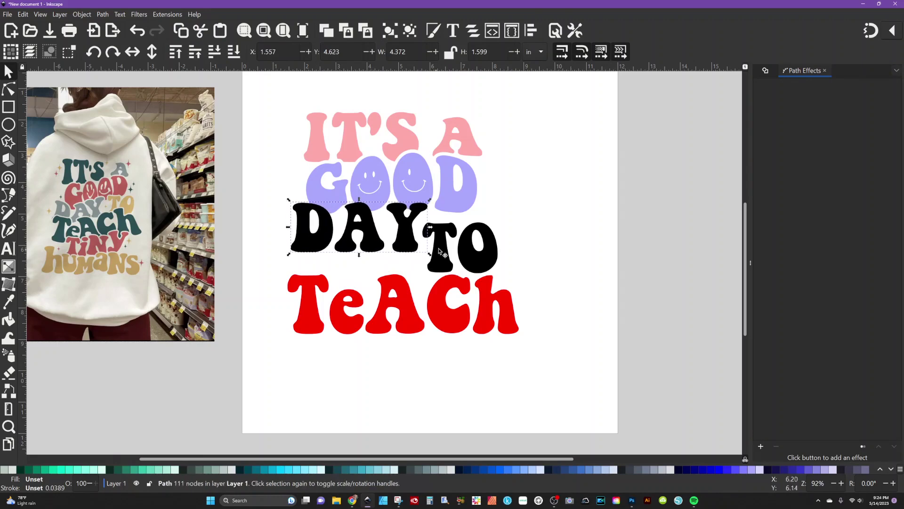
pyautogui.moveTo(448, 254); pyautogui.dragTo(540, 262)
pyautogui.click(411, 242)
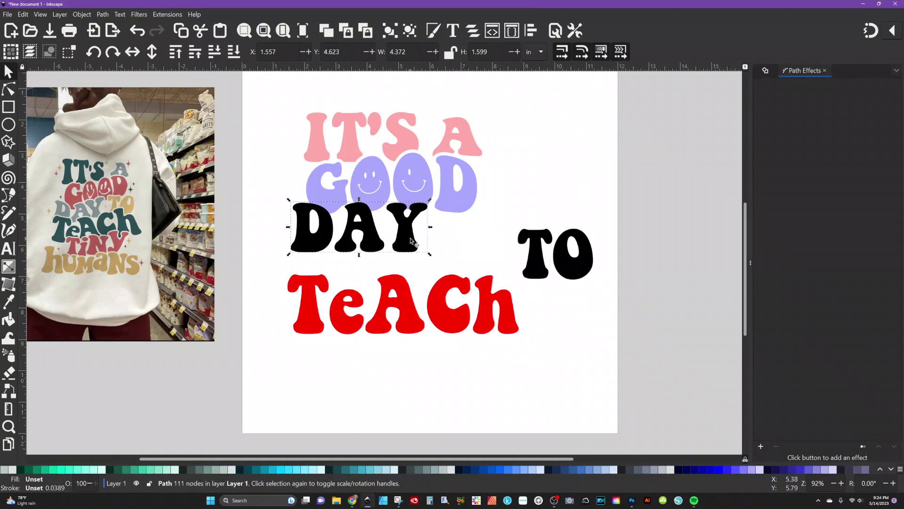
# Delete the red TeACh lettering and reselect the black DAY
pyautogui.click(445, 302)
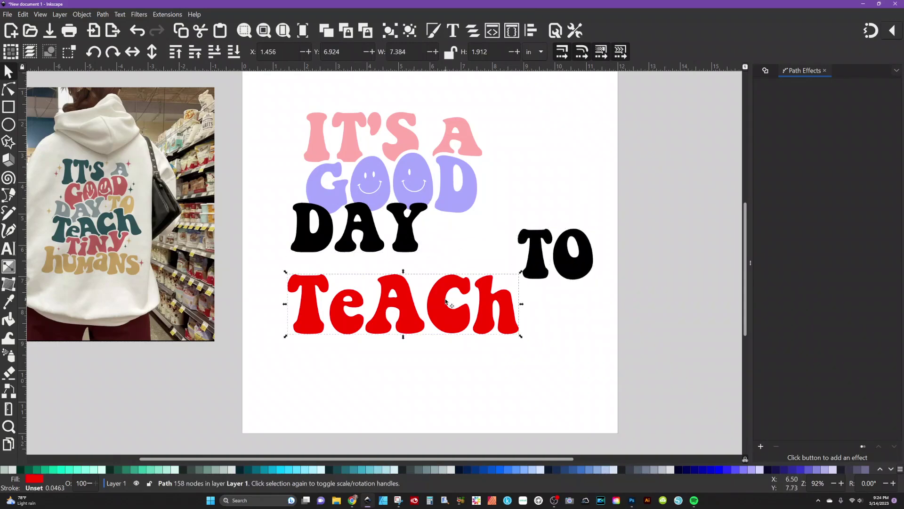
pyautogui.press('Delete')
pyautogui.scroll(1, 408, 266)
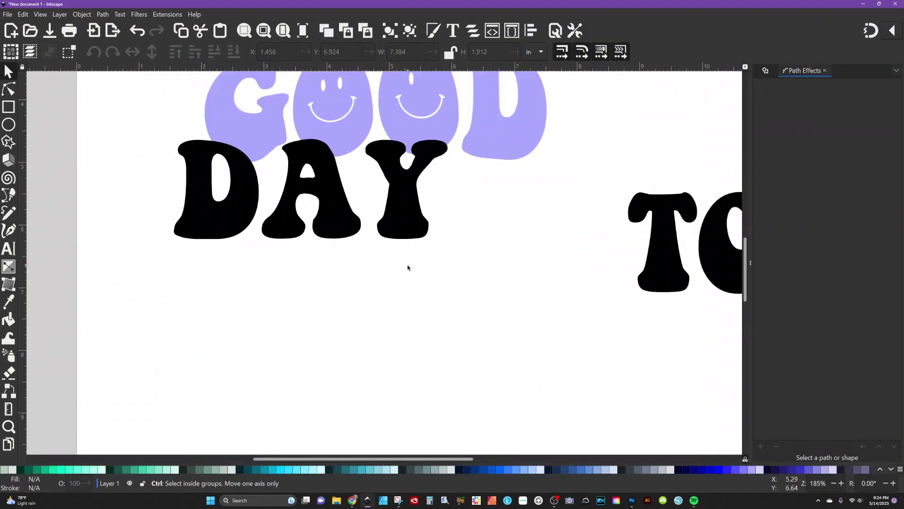
pyautogui.hscroll(-2, 408, 266)
pyautogui.scroll(3, 408, 266)
pyautogui.scroll(3, 408, 267)
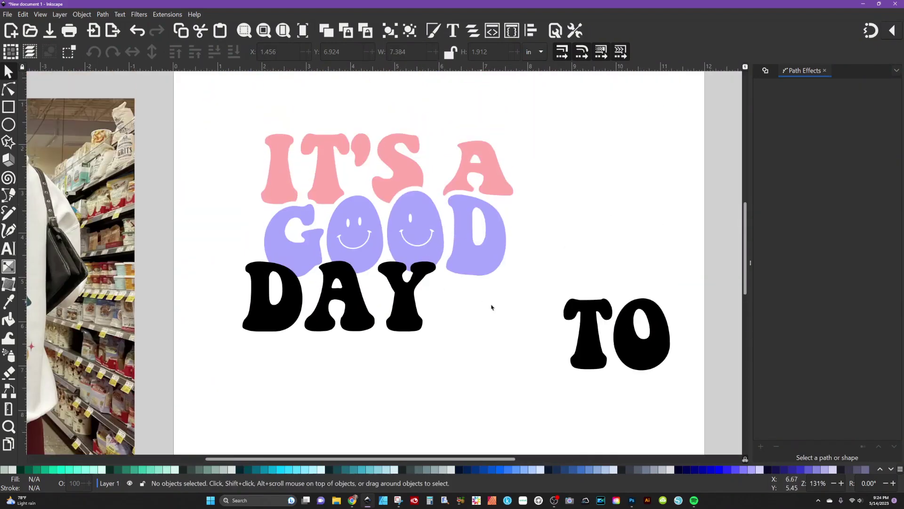
pyautogui.moveTo(451, 460); pyautogui.dragTo(396, 457)
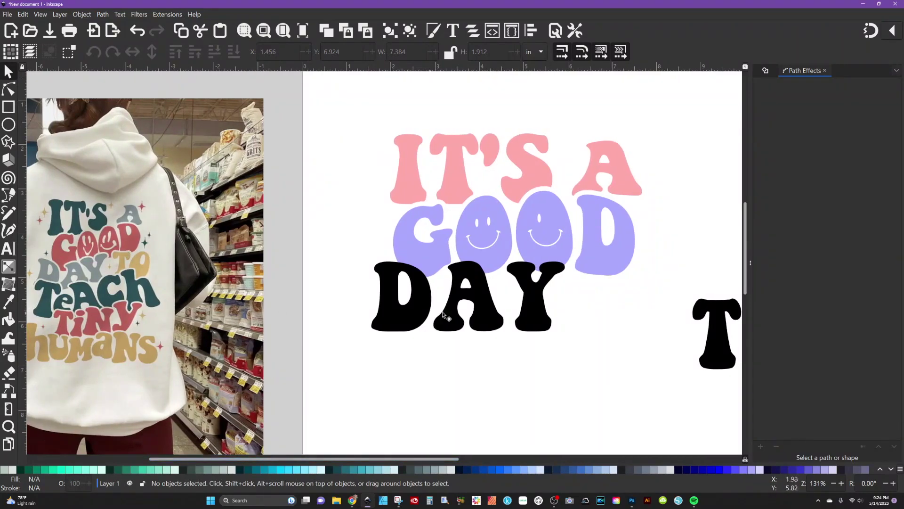
pyautogui.click(475, 301)
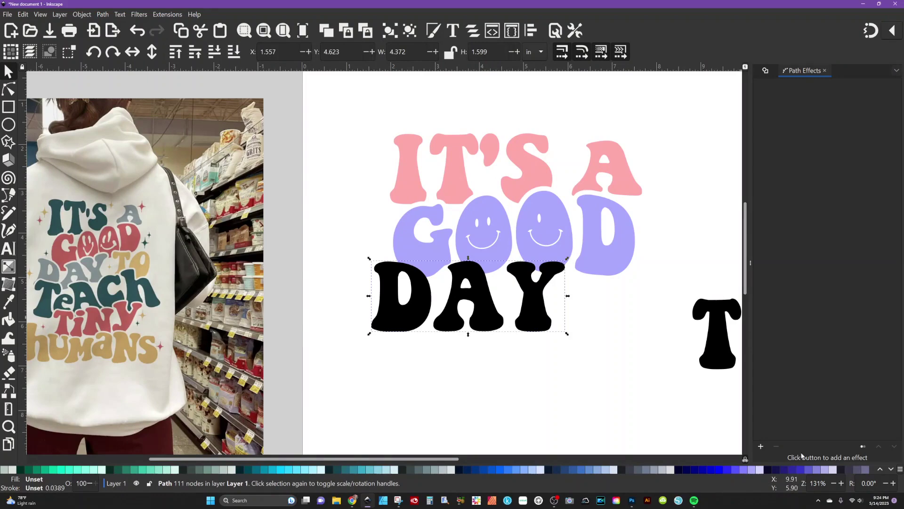
pyautogui.click(102, 14)
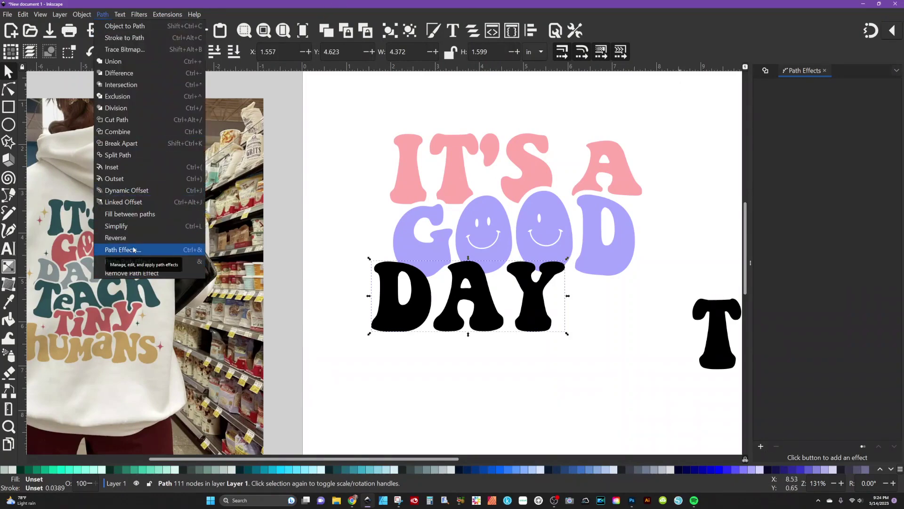
# Apply a Lattice Deformation 2 path effect to the black DAY
pyautogui.click(134, 251)
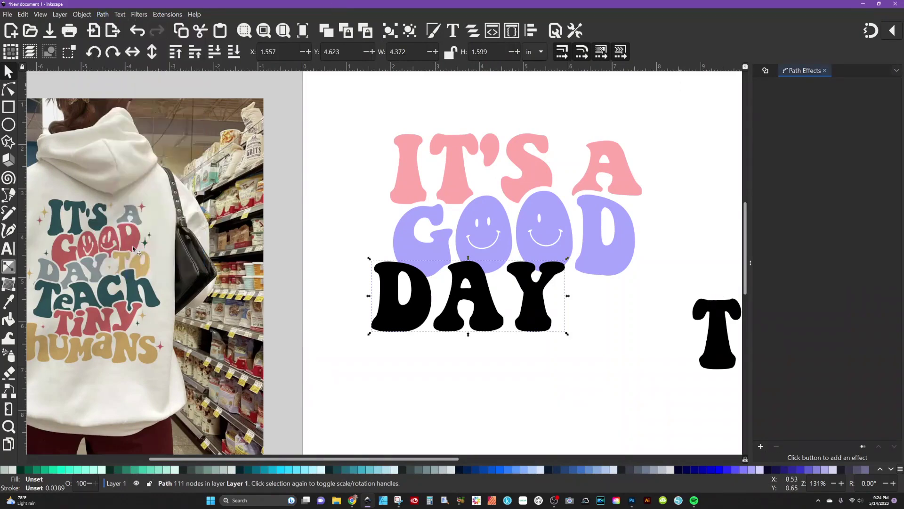
pyautogui.click(760, 446)
pyautogui.press('Escape')
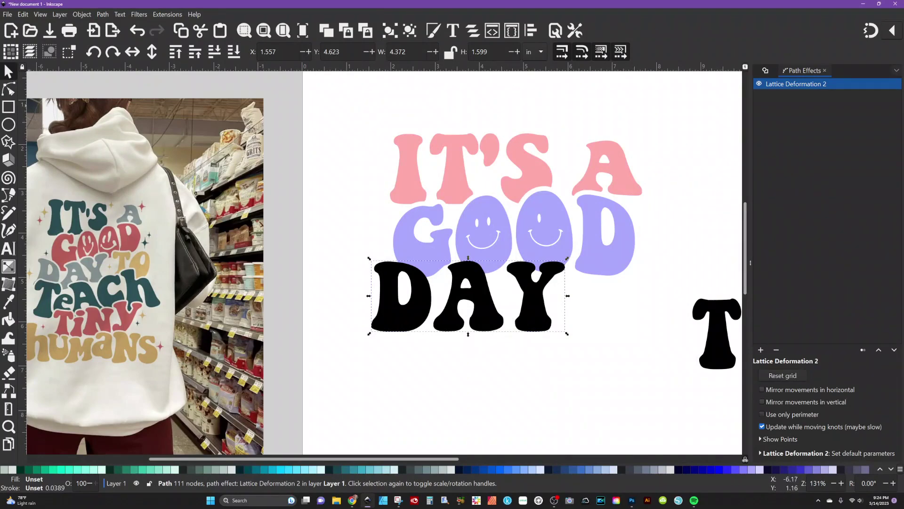
pyautogui.click(10, 89)
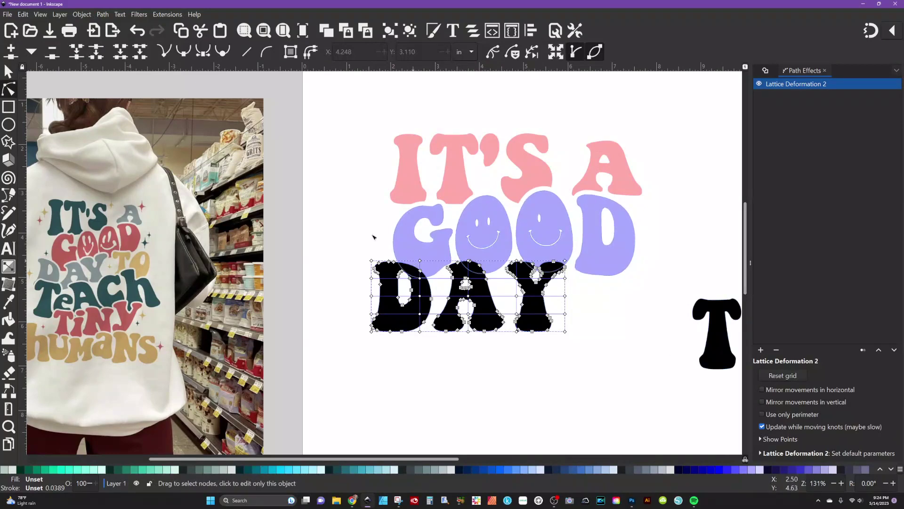
# Drag lattice knots to bend DAY's middle and stretch the A taller
pyautogui.moveTo(419, 296); pyautogui.dragTo(420, 313)
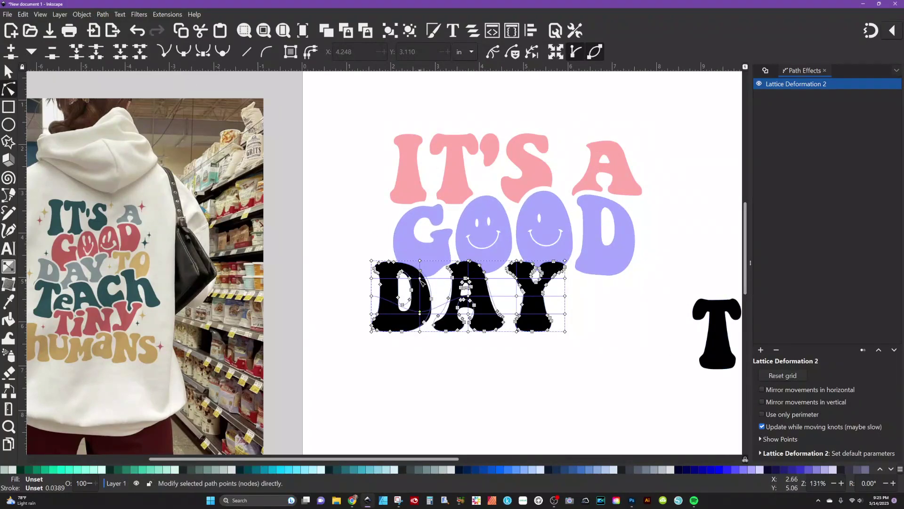
pyautogui.moveTo(422, 283); pyautogui.dragTo(420, 270)
pyautogui.moveTo(422, 335); pyautogui.dragTo(421, 360)
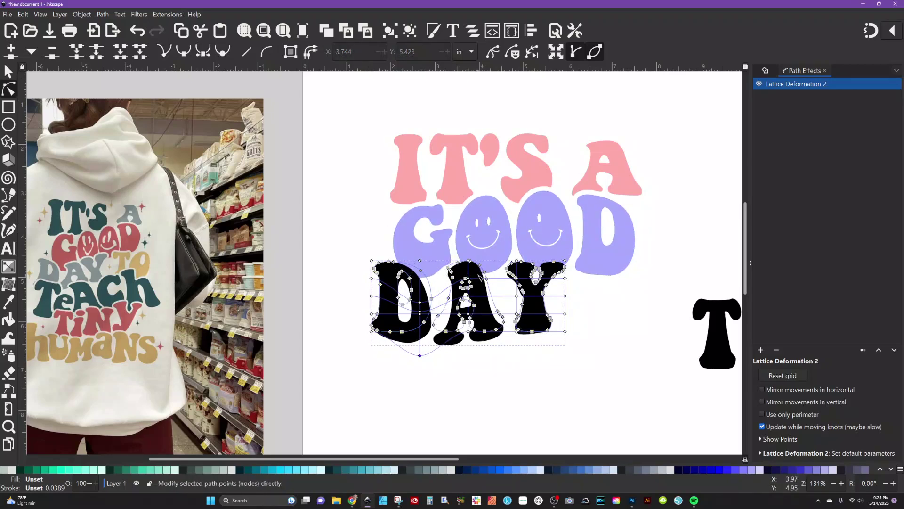
pyautogui.scroll(4, 479, 275)
pyautogui.scroll(-1, 479, 275)
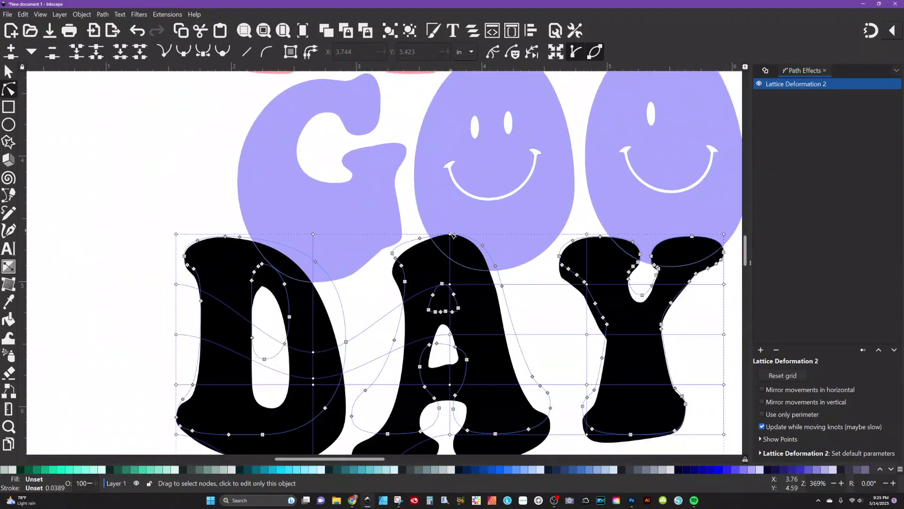
pyautogui.moveTo(450, 223); pyautogui.dragTo(450, 203)
pyautogui.moveTo(449, 433); pyautogui.dragTo(449, 365)
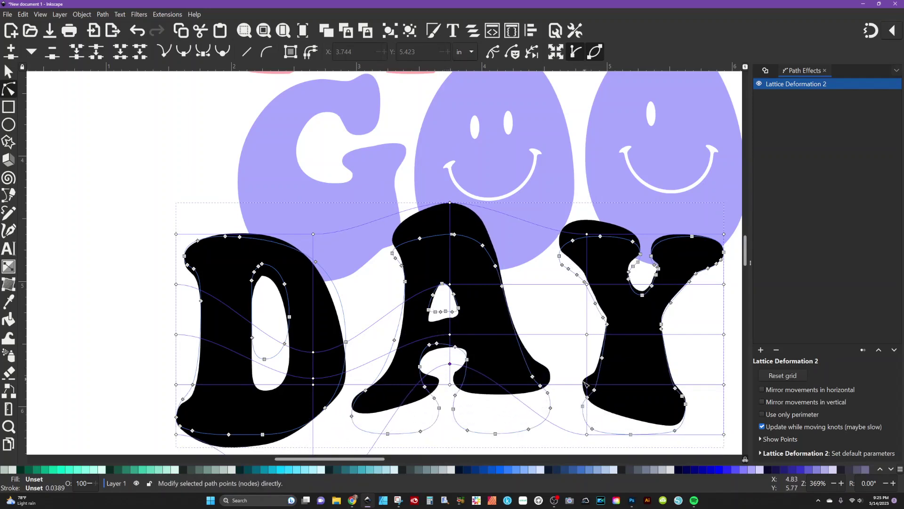
# Stretch the Y downward, raise the A further, and lower the D's top and bottom
pyautogui.scroll(-3, 603, 395)
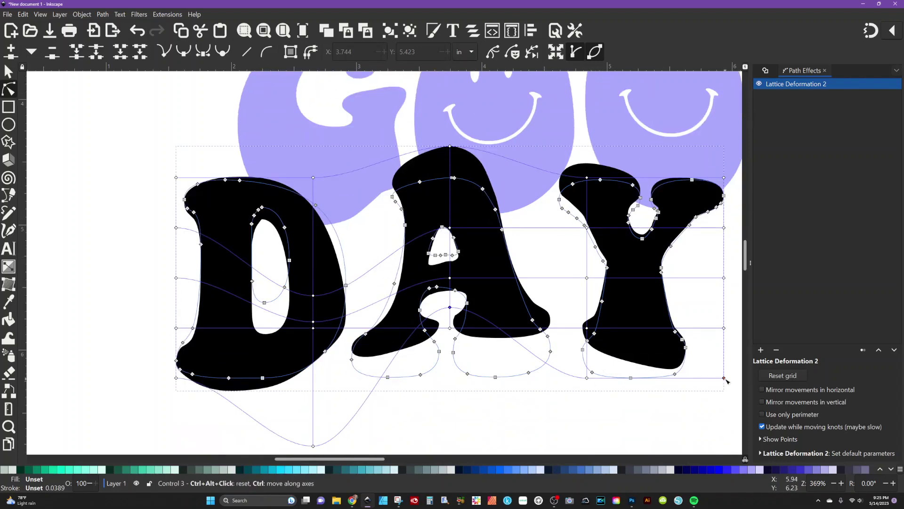
pyautogui.moveTo(723, 378); pyautogui.dragTo(728, 406)
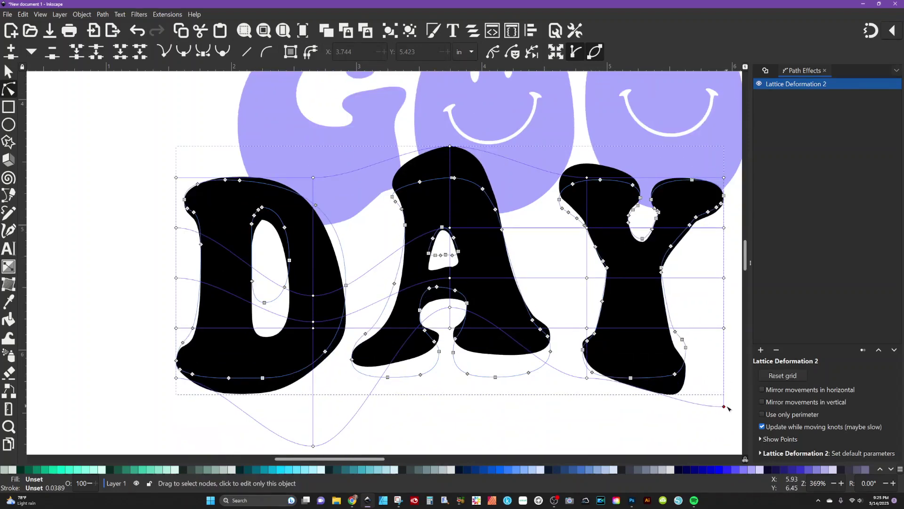
pyautogui.moveTo(724, 179); pyautogui.dragTo(732, 222)
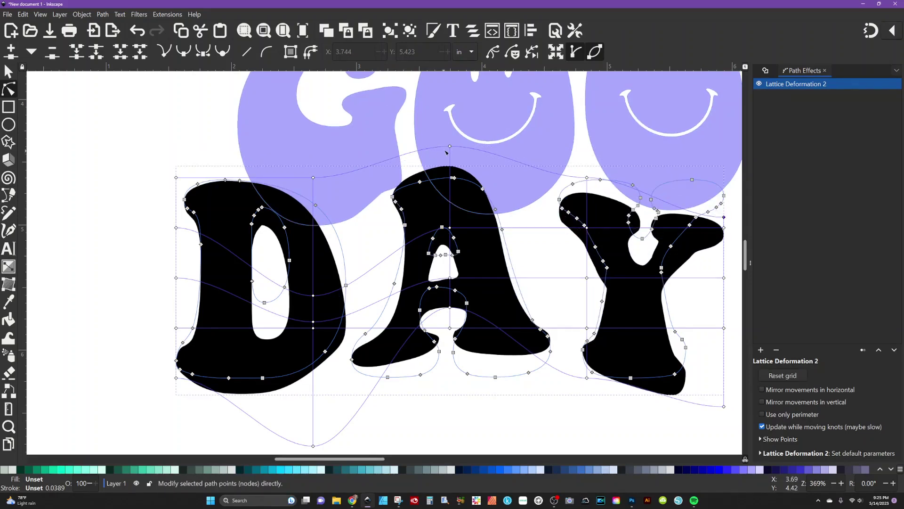
pyautogui.moveTo(449, 146); pyautogui.dragTo(451, 117)
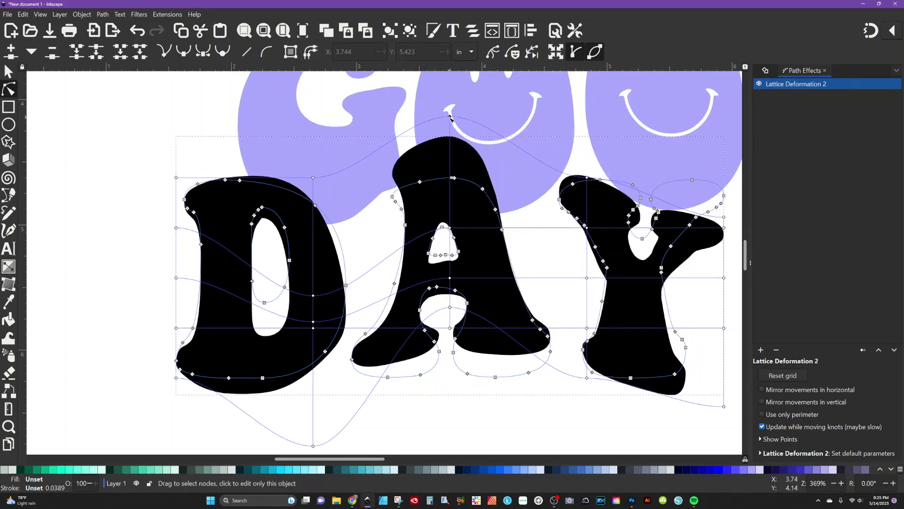
pyautogui.moveTo(450, 307); pyautogui.dragTo(451, 302)
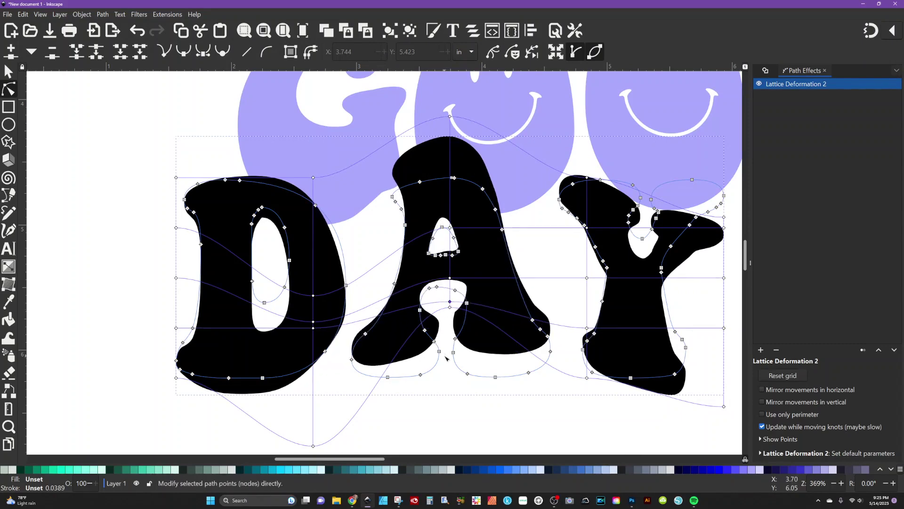
pyautogui.keyDown('ctrl'); pyautogui.scroll(-4, 446, 358); pyautogui.keyUp('ctrl')
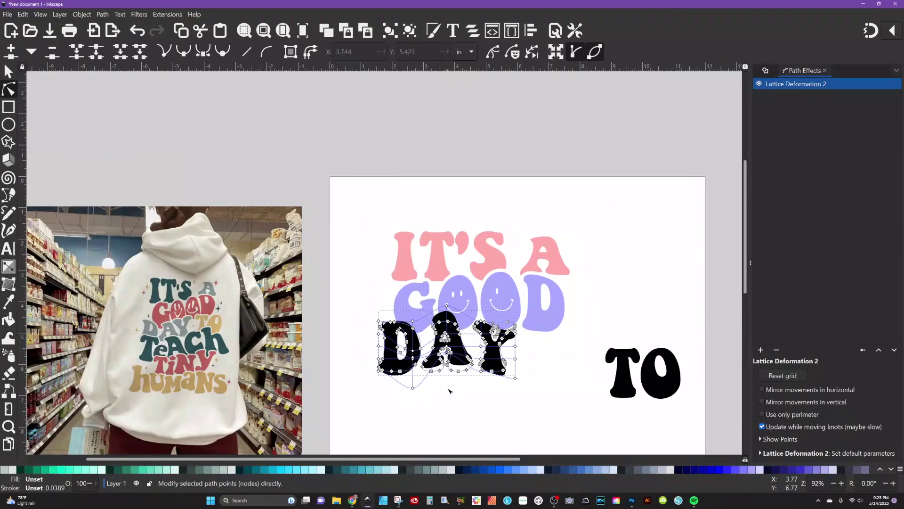
pyautogui.keyDown('ctrl'); pyautogui.scroll(1, 471, 386); pyautogui.keyUp('ctrl')
pyautogui.keyDown('ctrl'); pyautogui.scroll(-1, 472, 385); pyautogui.keyUp('ctrl')
pyautogui.keyDown('ctrl'); pyautogui.scroll(1, 455, 394); pyautogui.keyUp('ctrl')
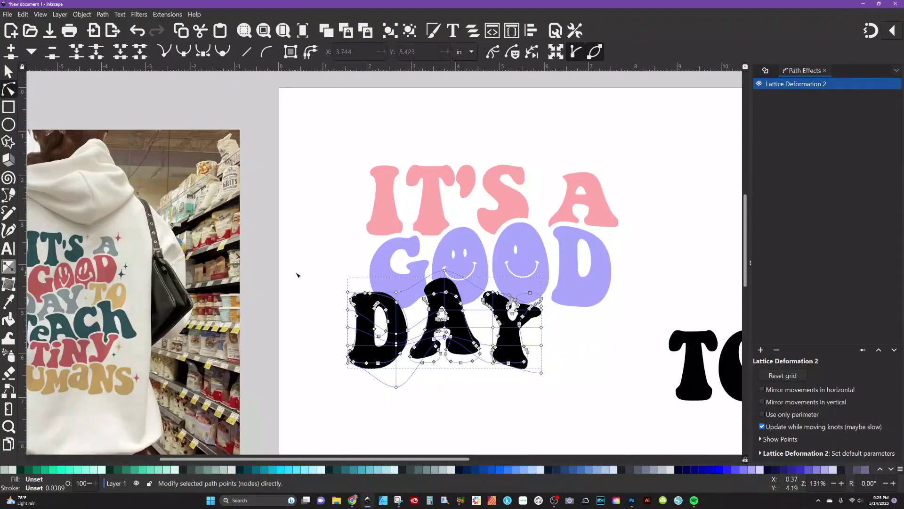
pyautogui.moveTo(347, 292); pyautogui.dragTo(348, 308)
pyautogui.moveTo(348, 363); pyautogui.dragTo(349, 378)
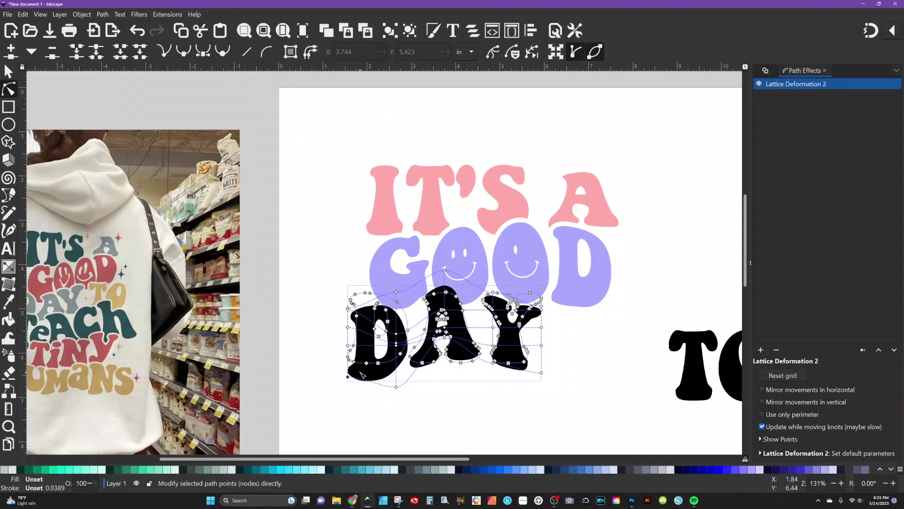
# Convert the warped DAY into a plain path with Object to Path
pyautogui.click(99, 15)
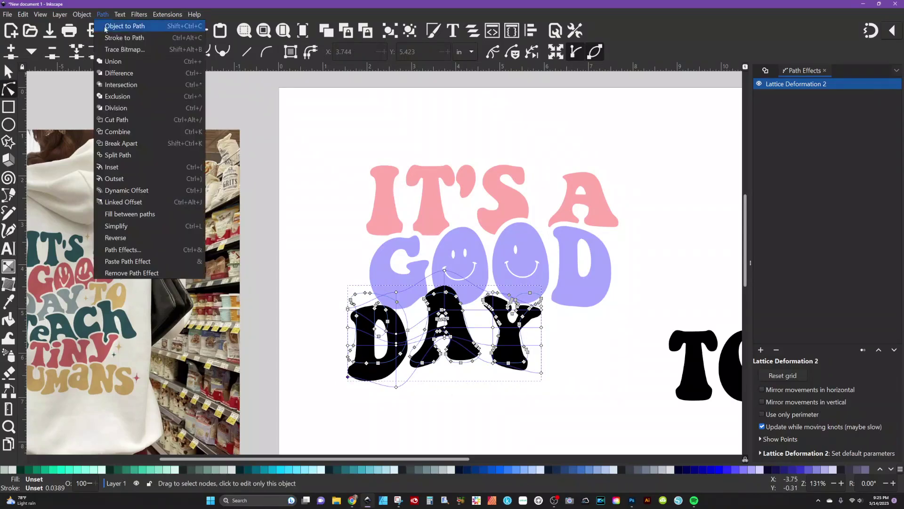
pyautogui.click(105, 26)
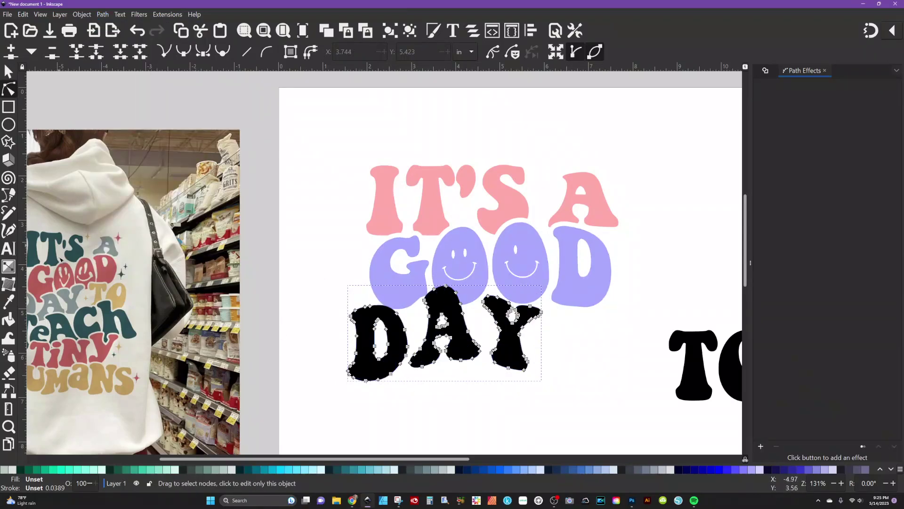
pyautogui.click(315, 337)
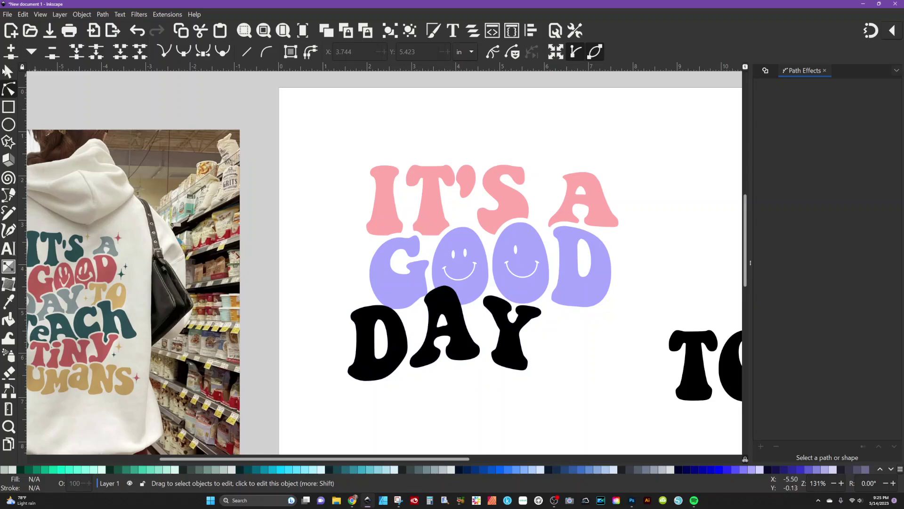
# Move DAY slightly right and scale it down to about 3.87 in wide
pyautogui.click(9, 70)
pyautogui.moveTo(386, 320); pyautogui.dragTo(395, 319)
pyautogui.moveTo(355, 284); pyautogui.dragTo(394, 313)
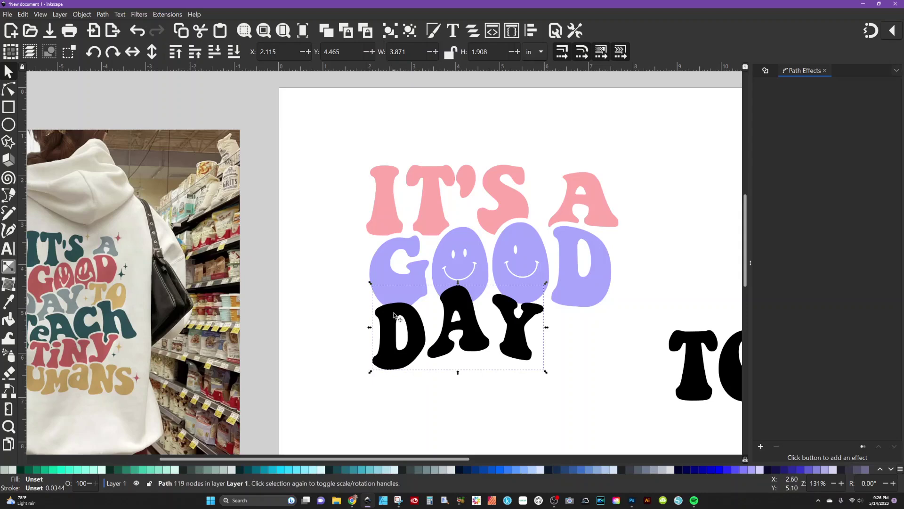
# Duplicate DAY, colour the copy cyan, then enlarge and outset it slightly
pyautogui.hotkey('ctrl', '+')
pyautogui.click(282, 469)
pyautogui.press('Escape')
pyautogui.moveTo(401, 361); pyautogui.dragTo(405, 377)
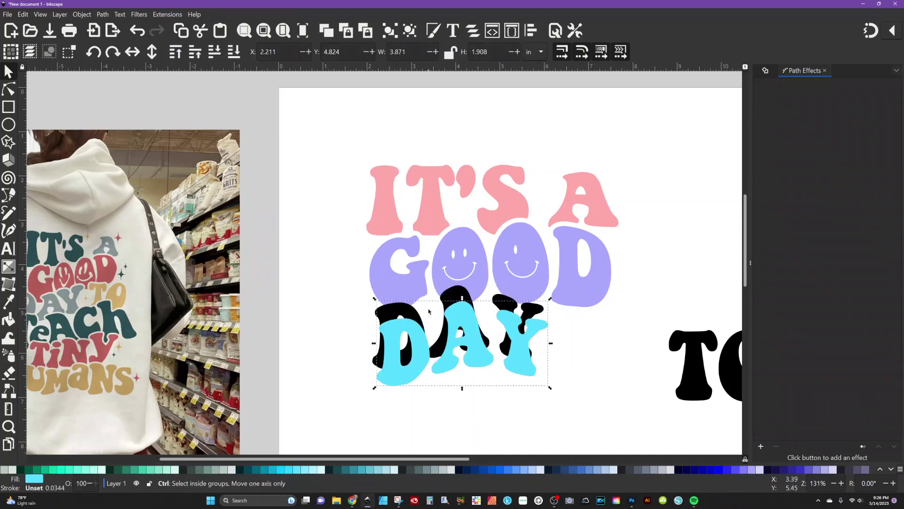
pyautogui.hotkey('ctrl', 'z')
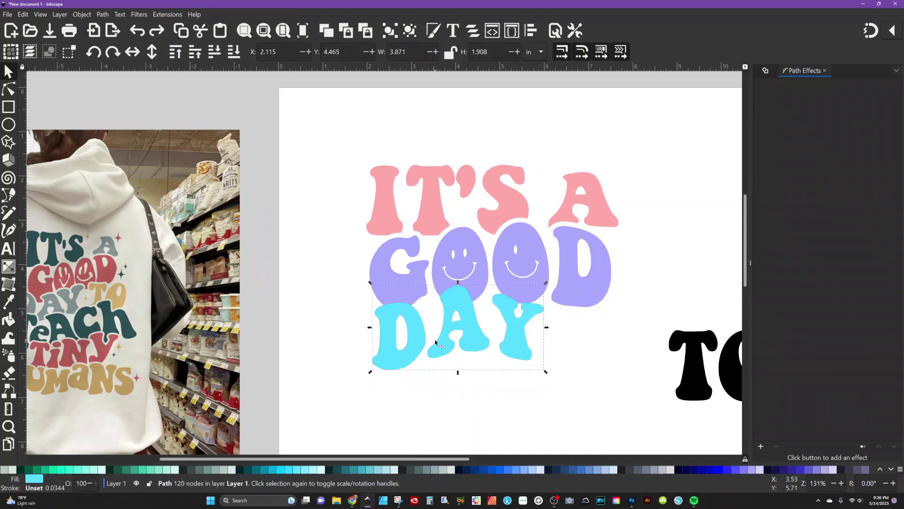
pyautogui.press('ctrl')
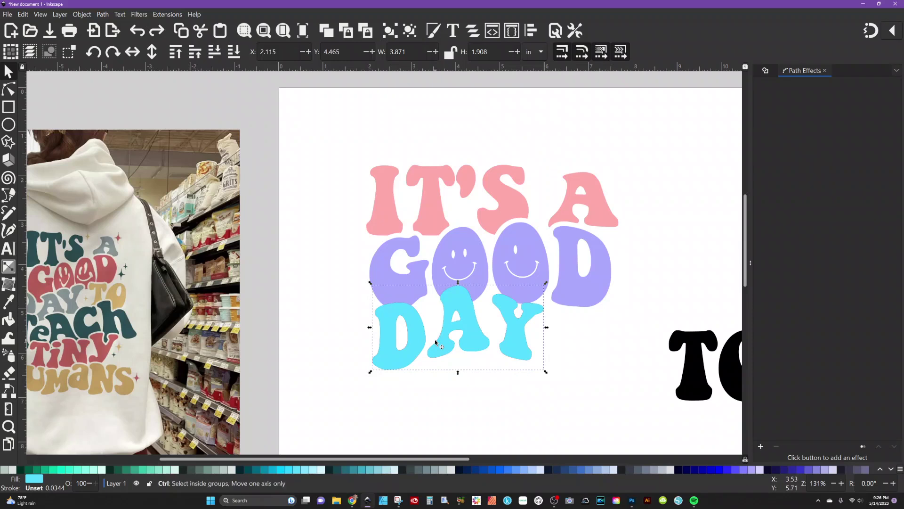
pyautogui.press('.')
pyautogui.press('.')
pyautogui.press('.')
pyautogui.press('.')
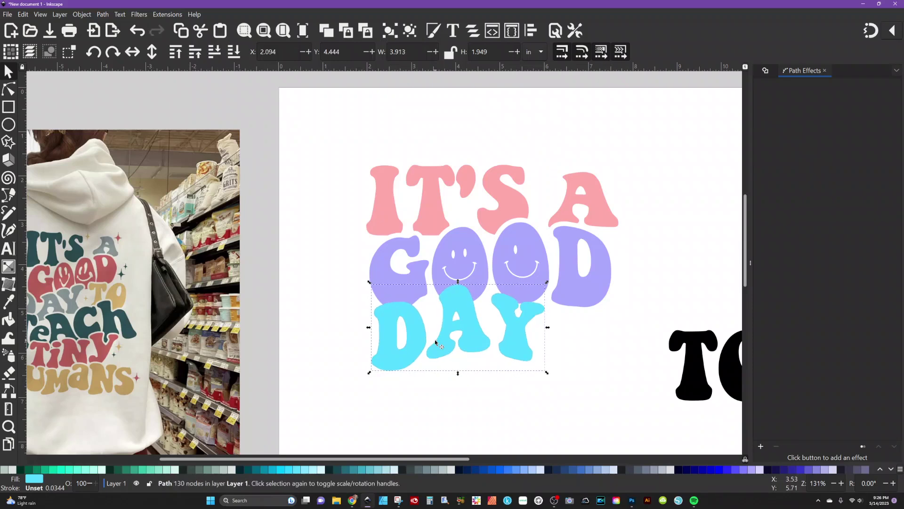
pyautogui.hotkey('ctrl', ')')
pyautogui.hotkey('ctrl', ')')
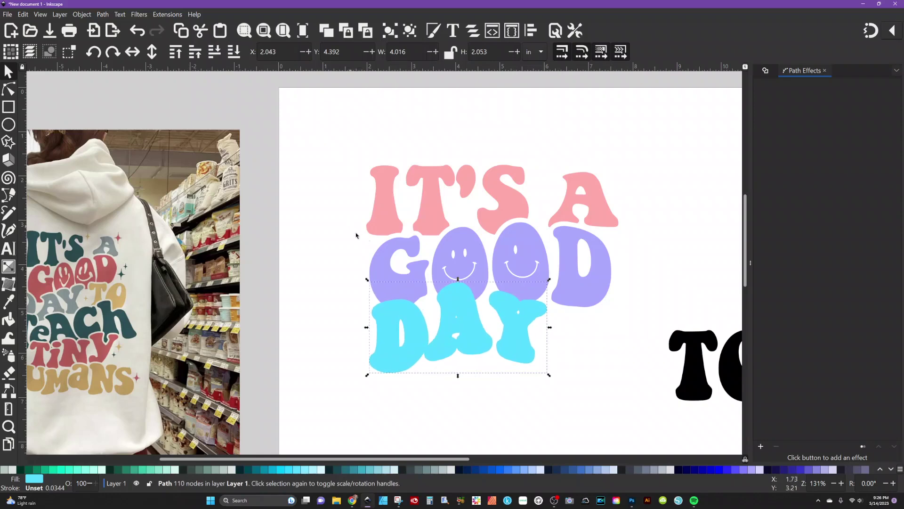
pyautogui.click(102, 14)
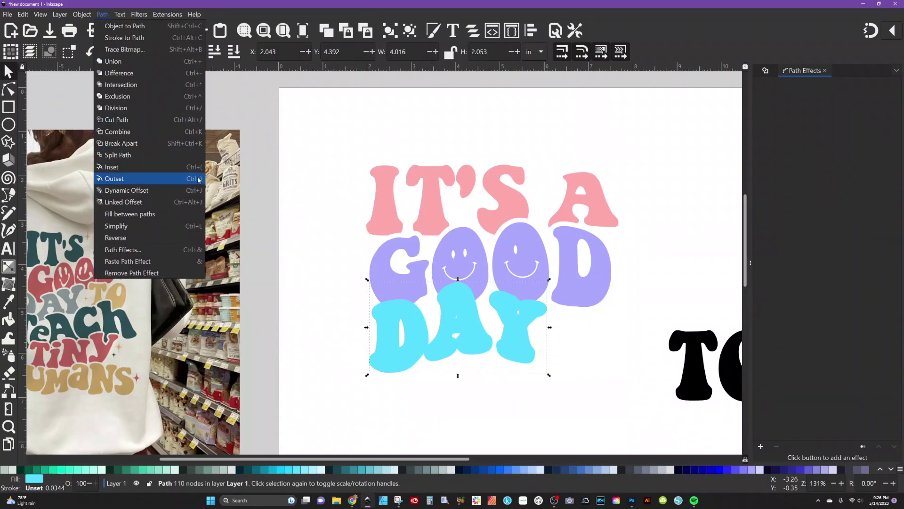
pyautogui.click(330, 327)
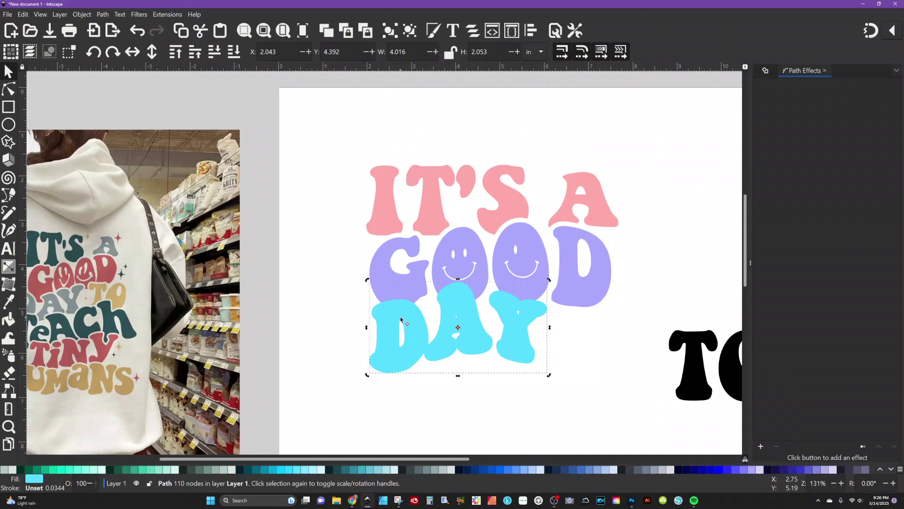
# Delete that cyan copy and paste the cyan style onto a fresh duplicate of the black DAY
pyautogui.press('Delete')
pyautogui.click(401, 320)
pyautogui.press('ctrl')
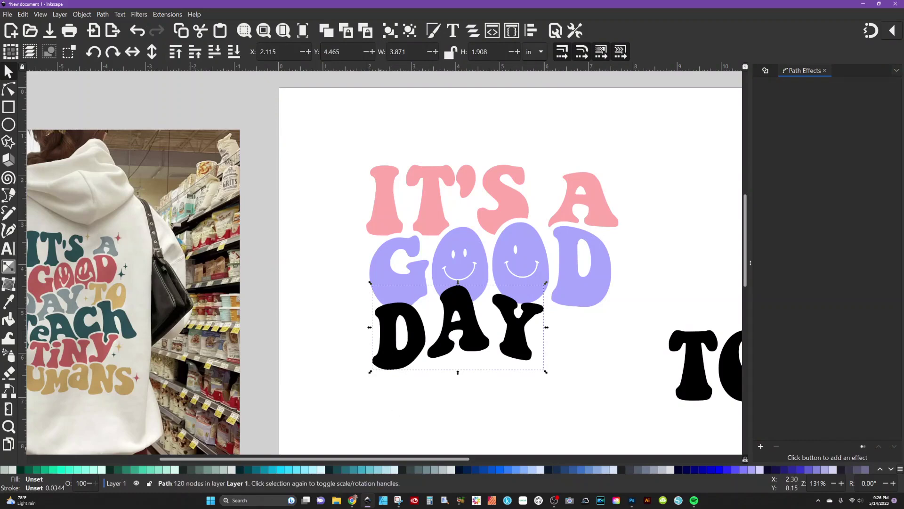
pyautogui.hotkey('ctrl', 'shift', 'v')
pyautogui.moveTo(422, 339); pyautogui.dragTo(426, 374)
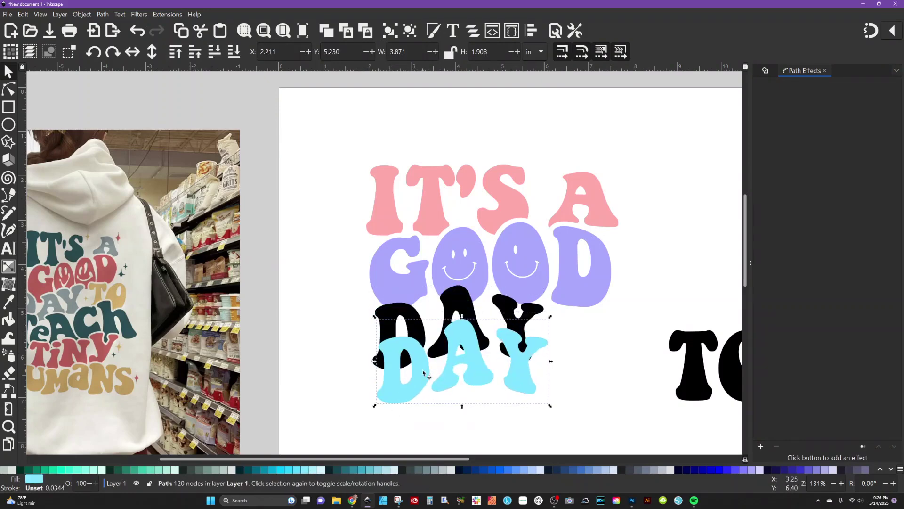
pyautogui.hotkey('ctrl', 'z')
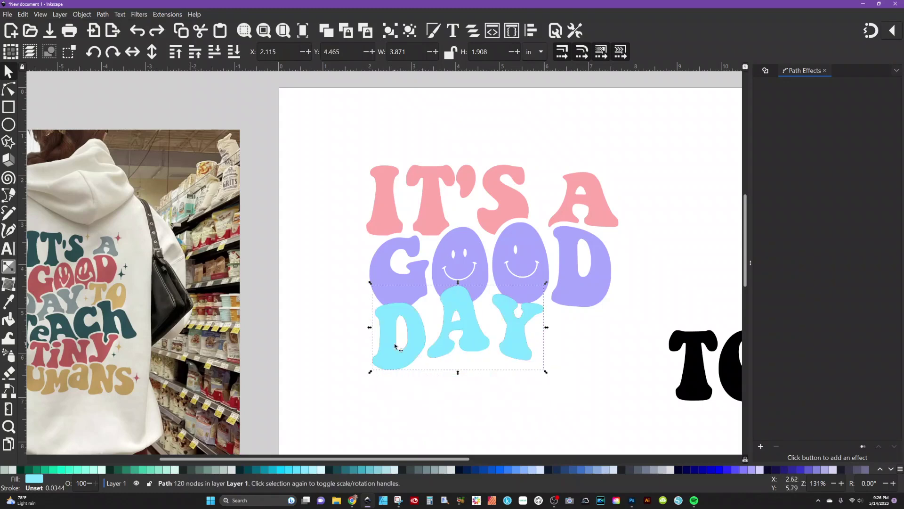
# Make the cyan DAY a dynamic offset and drag its handle outward to thicken it
pyautogui.click(103, 15)
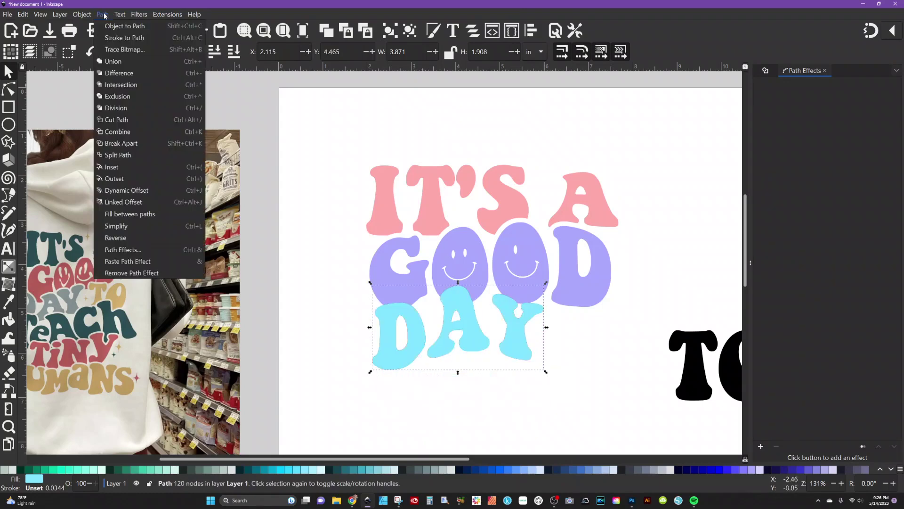
pyautogui.click(127, 191)
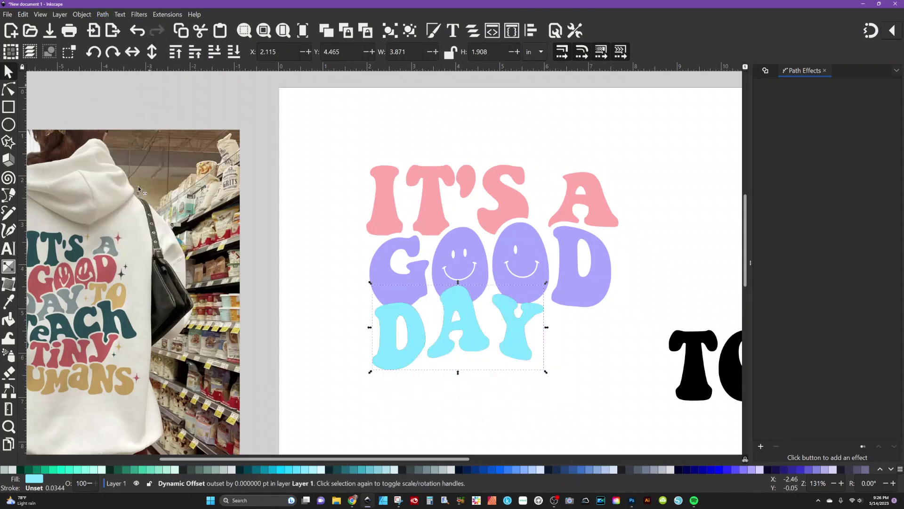
pyautogui.click(9, 90)
pyautogui.moveTo(463, 287); pyautogui.dragTo(462, 284)
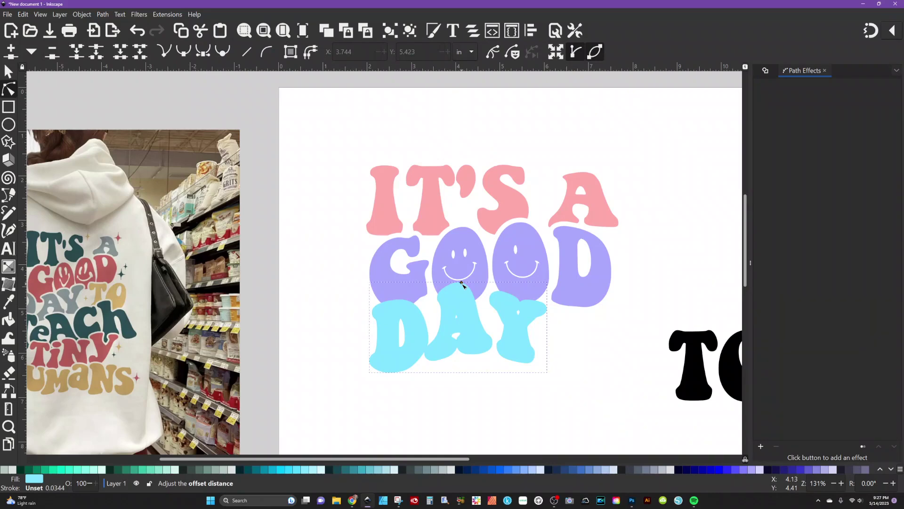
pyautogui.moveTo(462, 283); pyautogui.dragTo(462, 282)
# Convert the fattened DAY offset into an ordinary path and deselect it
pyautogui.click(102, 15)
pyautogui.click(107, 27)
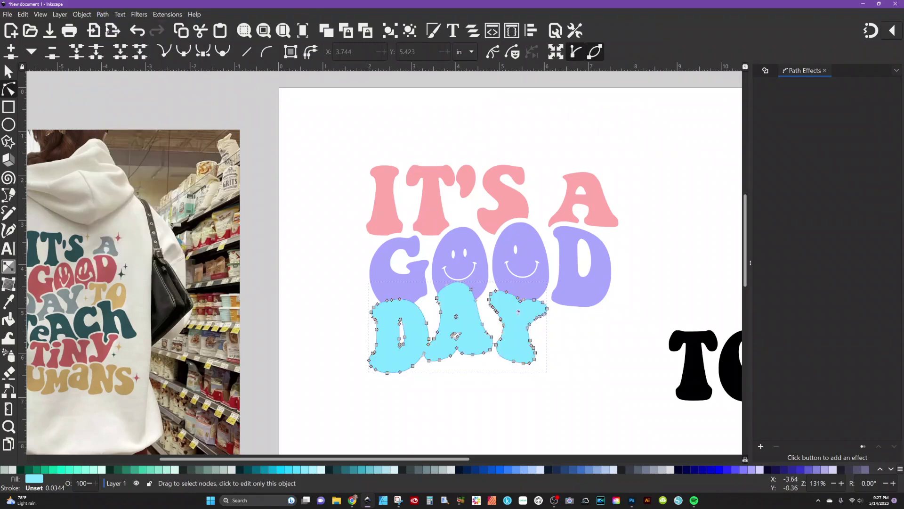
pyautogui.click(335, 365)
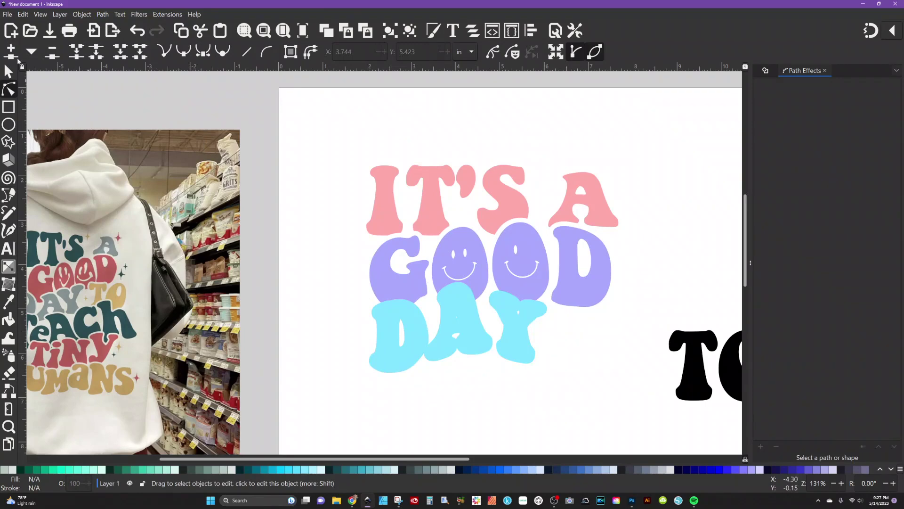
# Subtract the fattened DAY outline from the purple GOOD with Path > Difference
pyautogui.click(9, 73)
pyautogui.moveTo(387, 341); pyautogui.dragTo(393, 386)
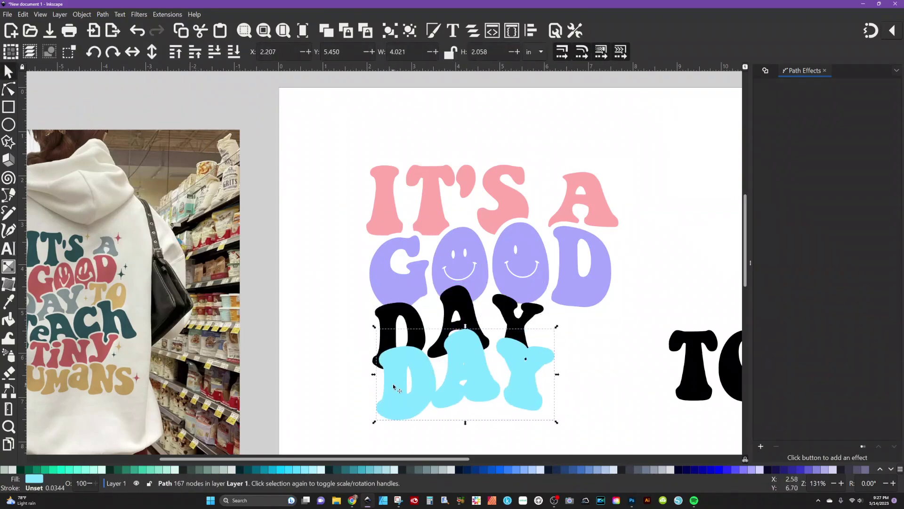
pyautogui.hotkey('ctrl', 'z')
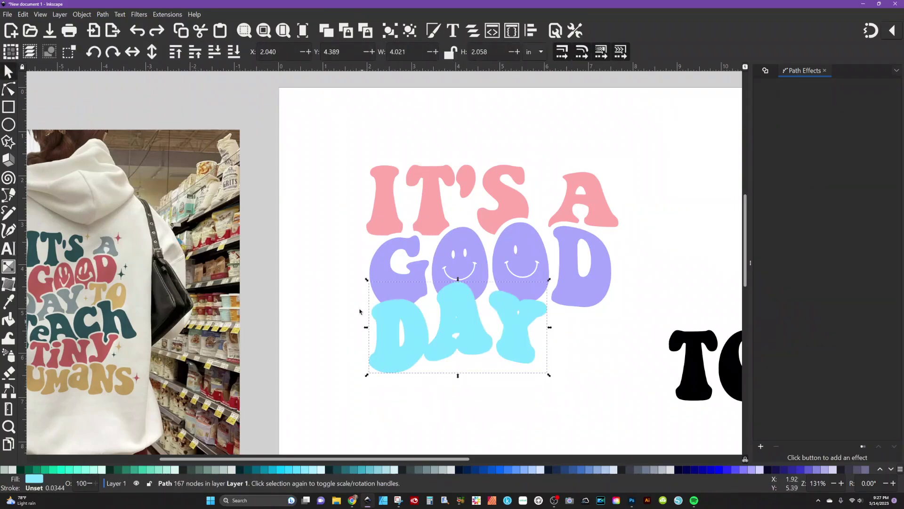
pyautogui.keyDown('shift'); pyautogui.click(387, 259); pyautogui.keyUp('shift')
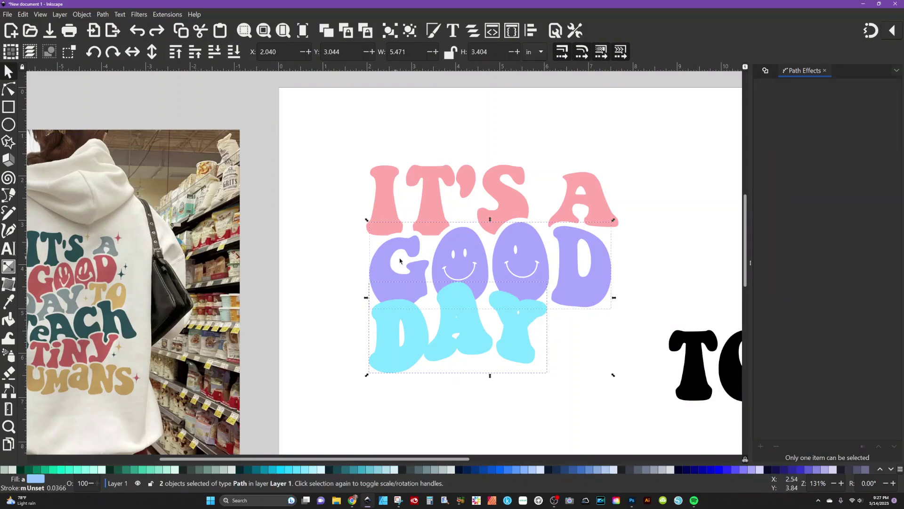
pyautogui.click(102, 15)
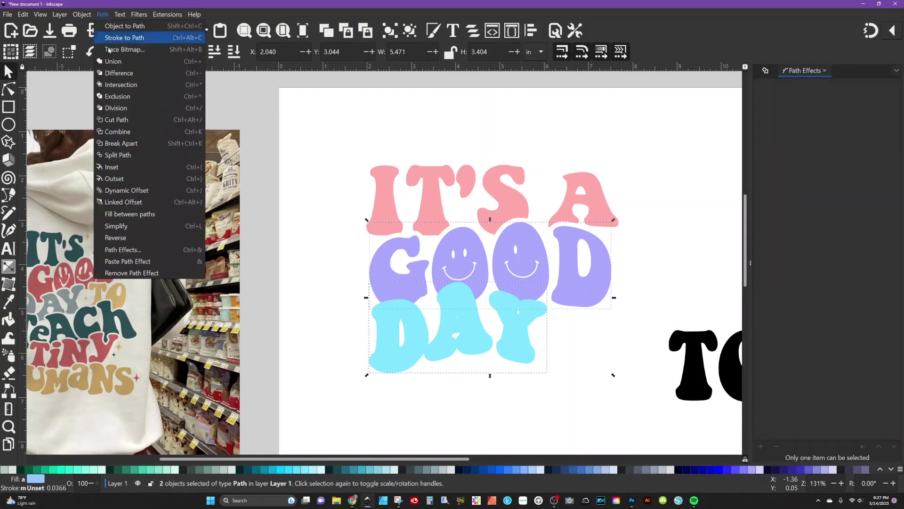
pyautogui.click(121, 76)
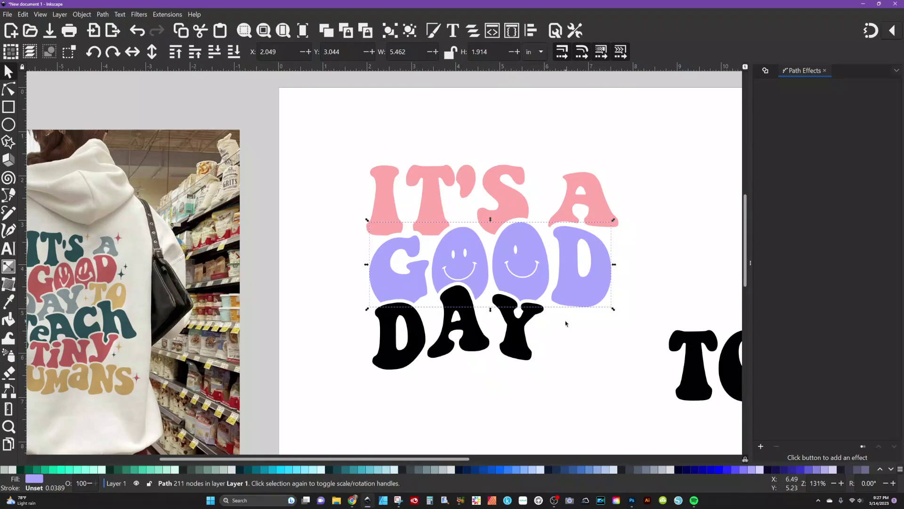
# Select the black DAY and bring the pink palette swatches into view
pyautogui.click(548, 364)
pyautogui.click(517, 336)
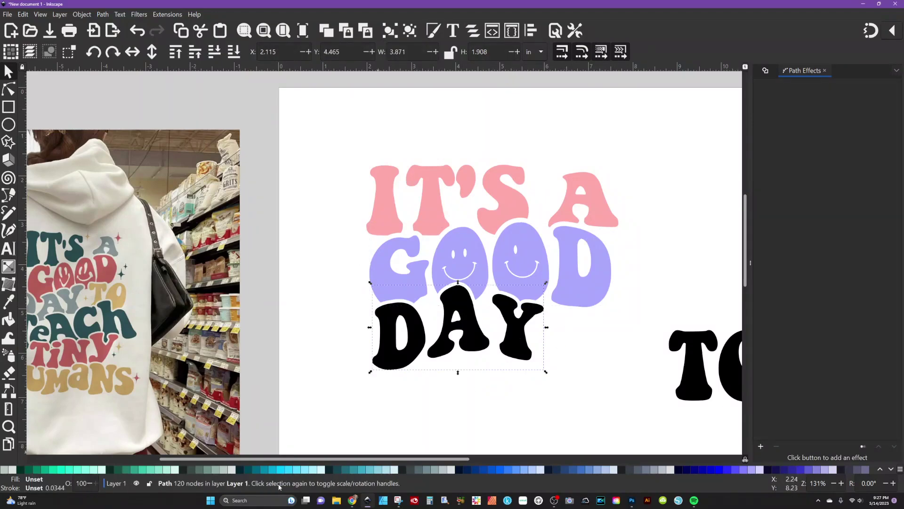
pyautogui.click(889, 470)
# Fill the selected DAY lettering with the light pink palette swatch
pyautogui.click(547, 469)
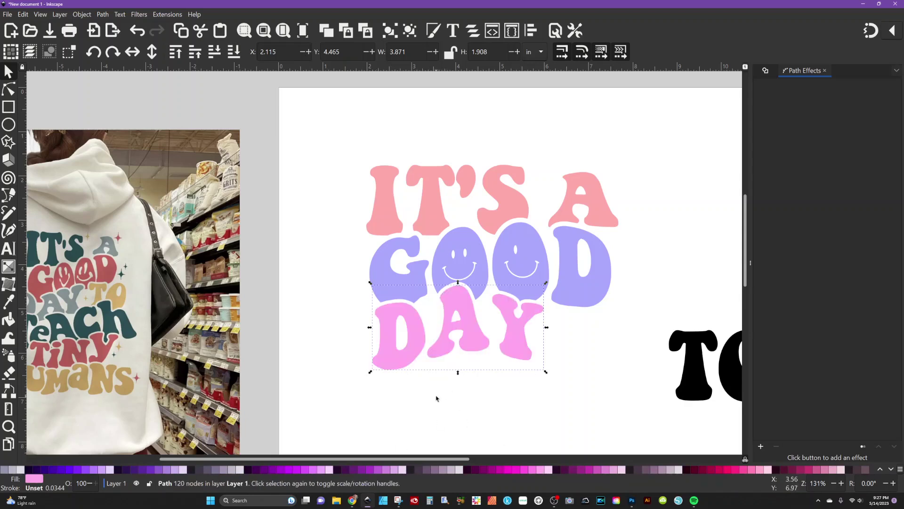
pyautogui.scroll(-2, 436, 398)
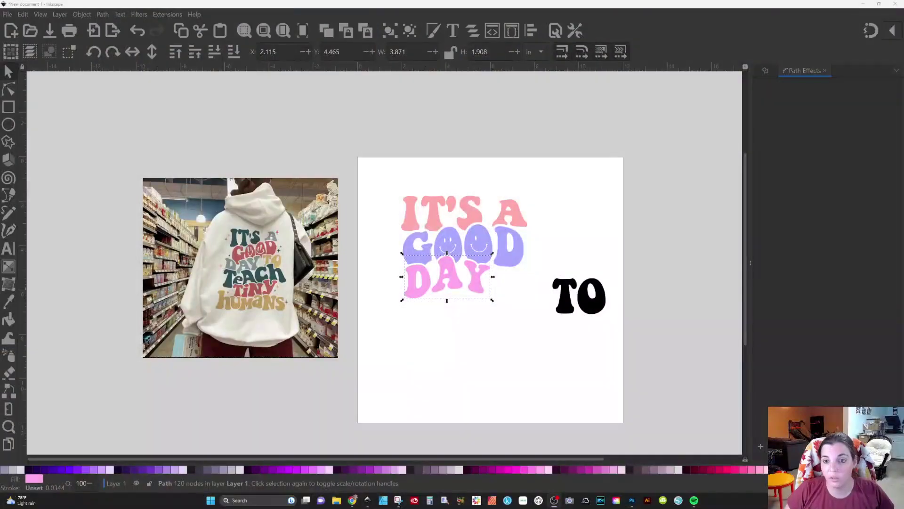
# Draw a black 12.824 × 10.080 in rectangle over the page and lower it twice behind the lettering
pyautogui.click(9, 107)
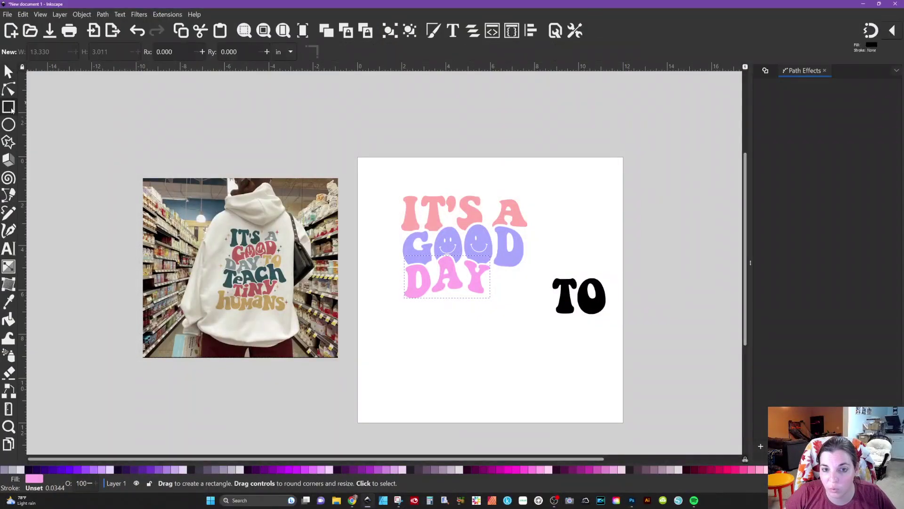
pyautogui.moveTo(345, 135); pyautogui.dragTo(628, 358)
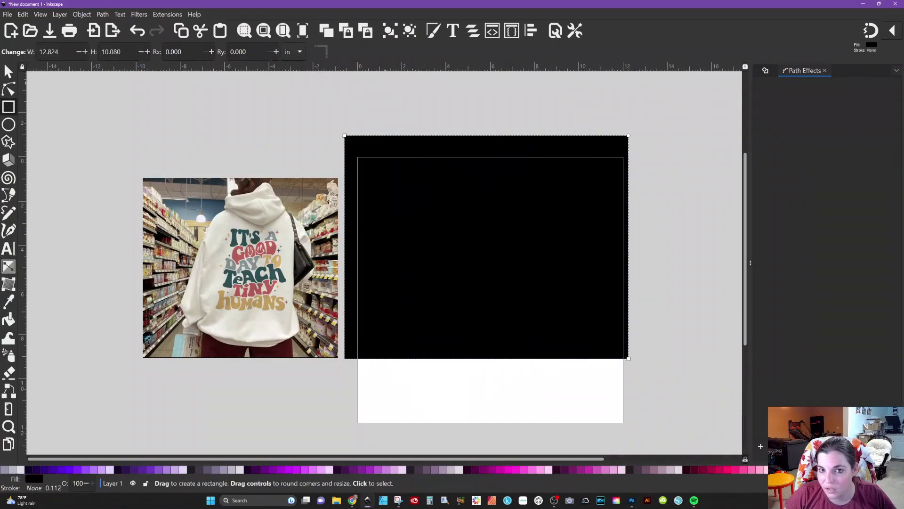
pyautogui.click(9, 71)
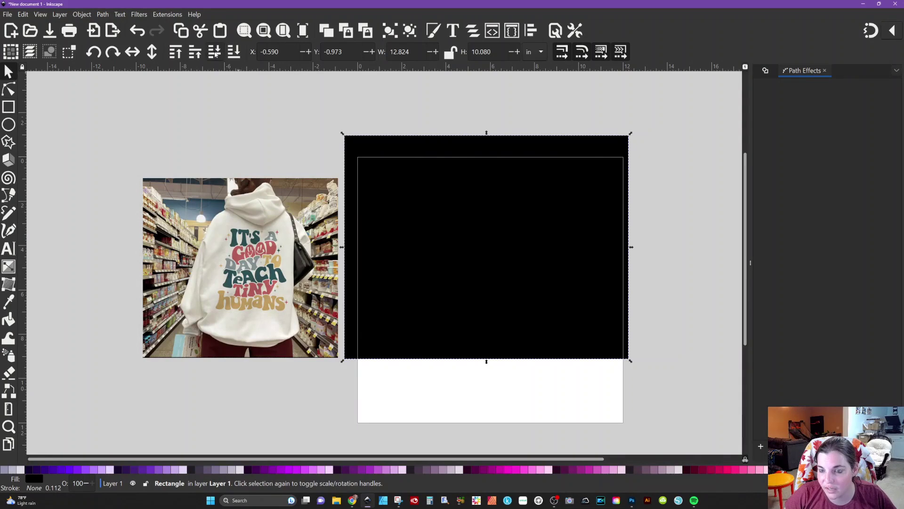
pyautogui.click(215, 52)
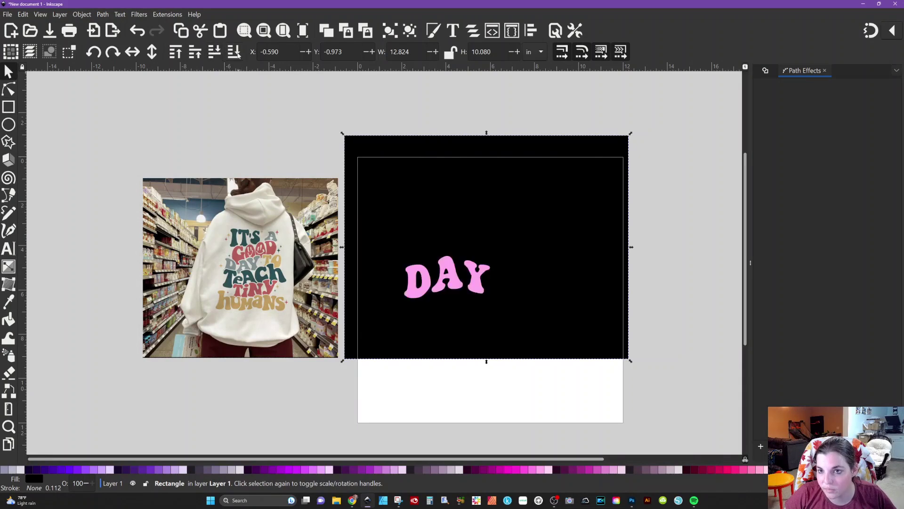
pyautogui.click(215, 52)
pyautogui.keyDown('ctrl'); pyautogui.scroll(4, 459, 233); pyautogui.keyUp('ctrl')
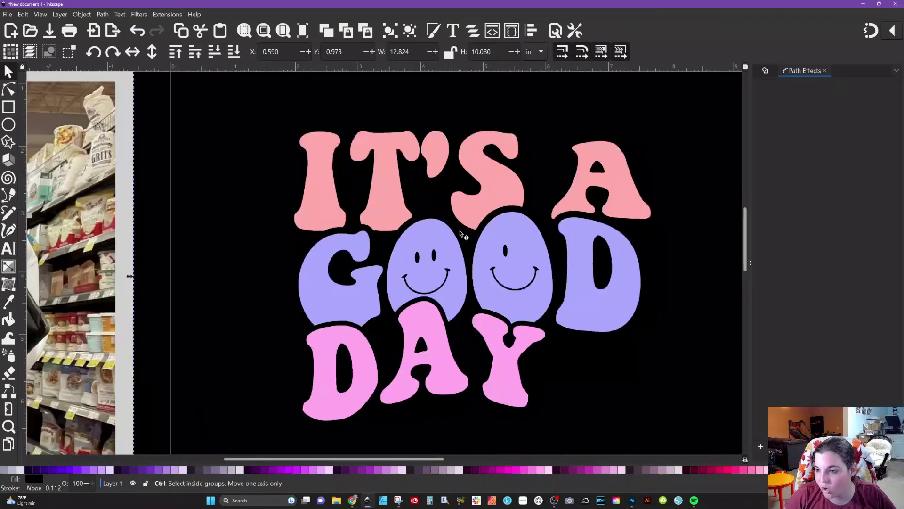
pyautogui.keyDown('ctrl'); pyautogui.scroll(-2, 426, 278); pyautogui.keyUp('ctrl')
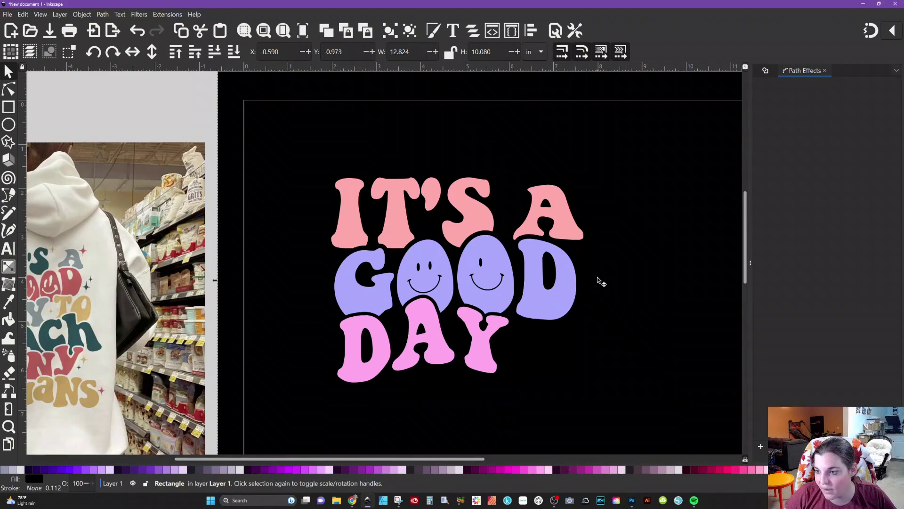
# Try several palette colours on the background rectangle, settling on dark plum #280B22
pyautogui.click(263, 470)
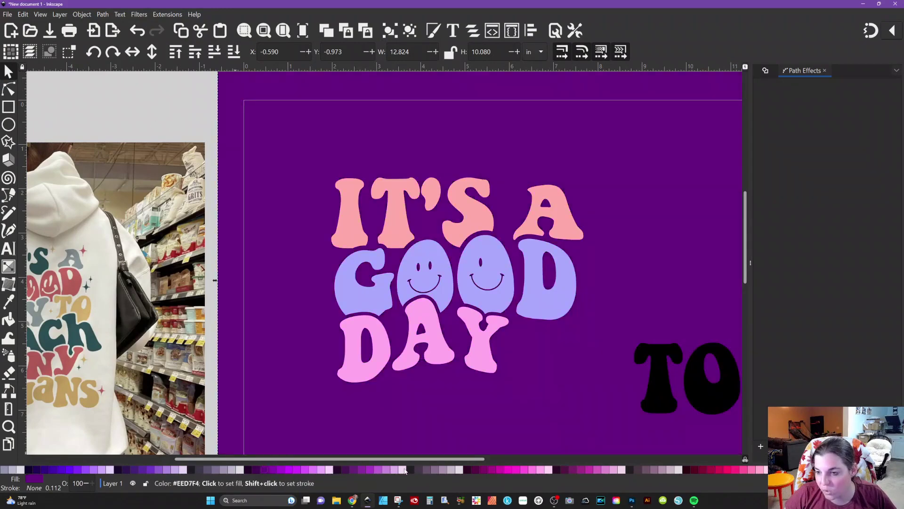
pyautogui.click(404, 469)
pyautogui.click(498, 470)
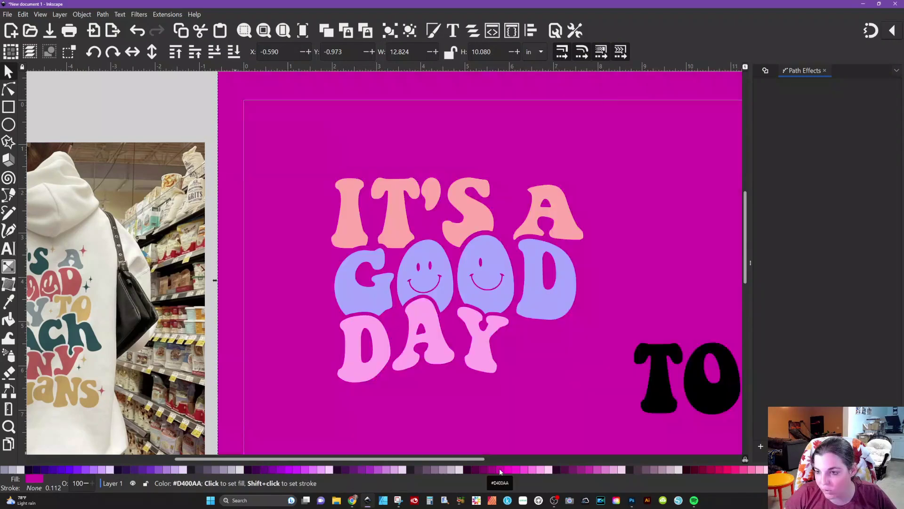
pyautogui.click(557, 469)
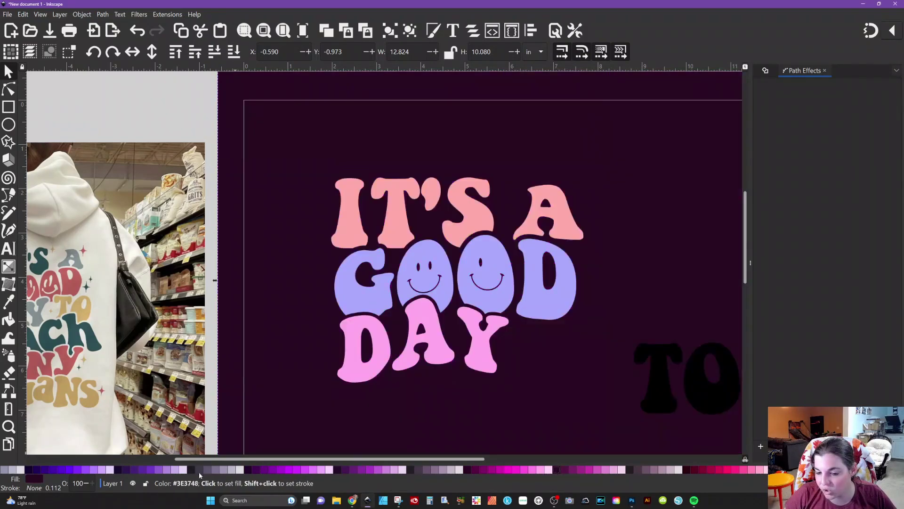
pyautogui.click(103, 470)
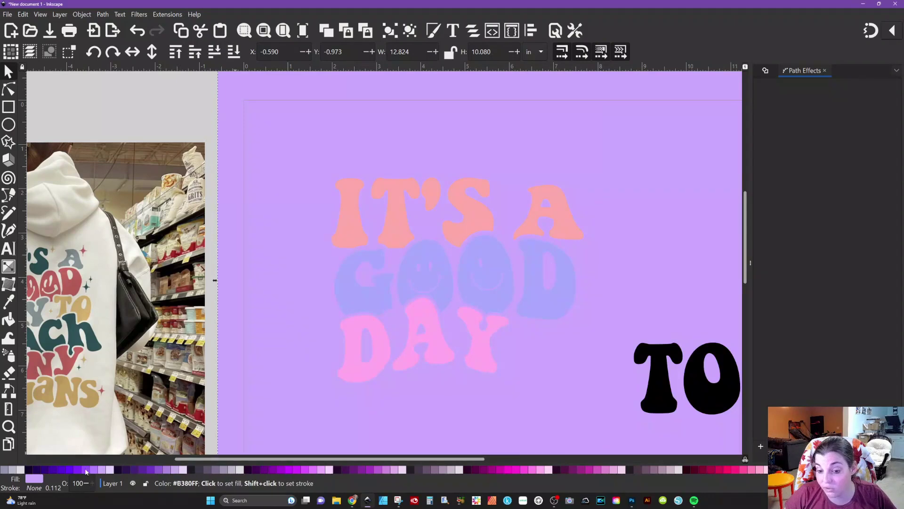
pyautogui.click(10, 470)
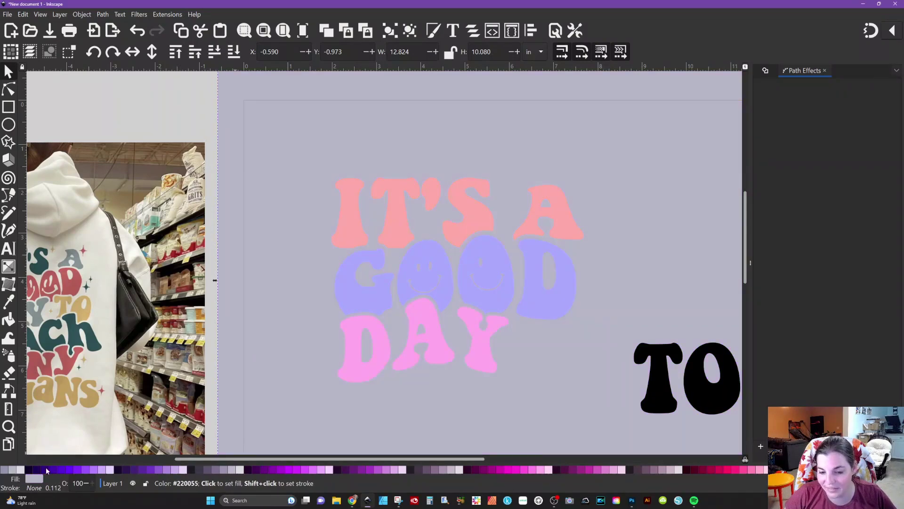
pyautogui.click(558, 470)
pyautogui.scroll(-2, 545, 387)
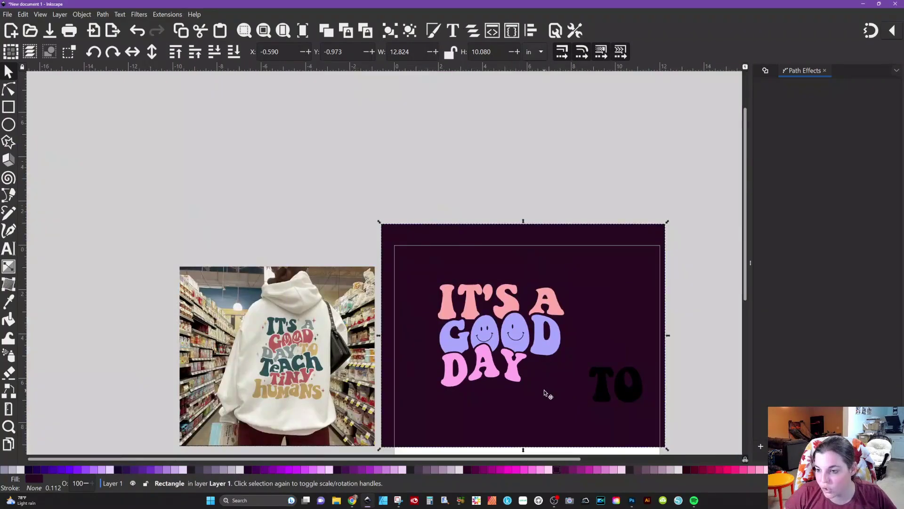